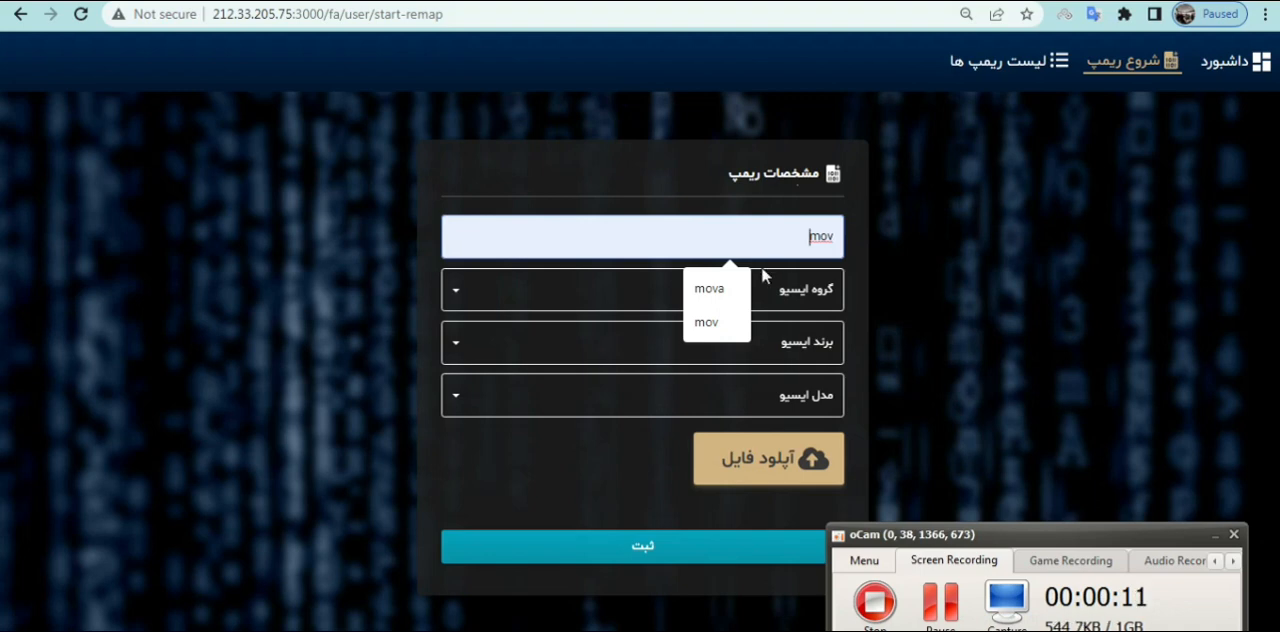
Fill in the remap details with the name mova, ECU group Irani, ECU brand Bosch and ECU model ME7.4.4
click(737, 289)
click(737, 291)
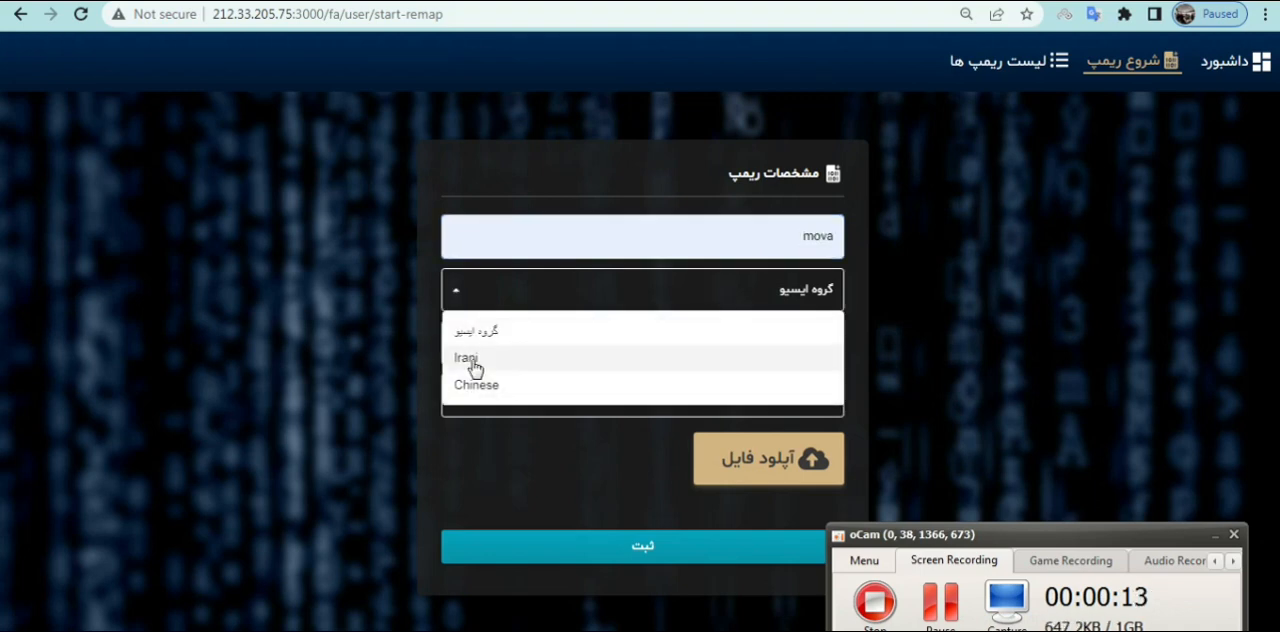
click(568, 360)
click(560, 362)
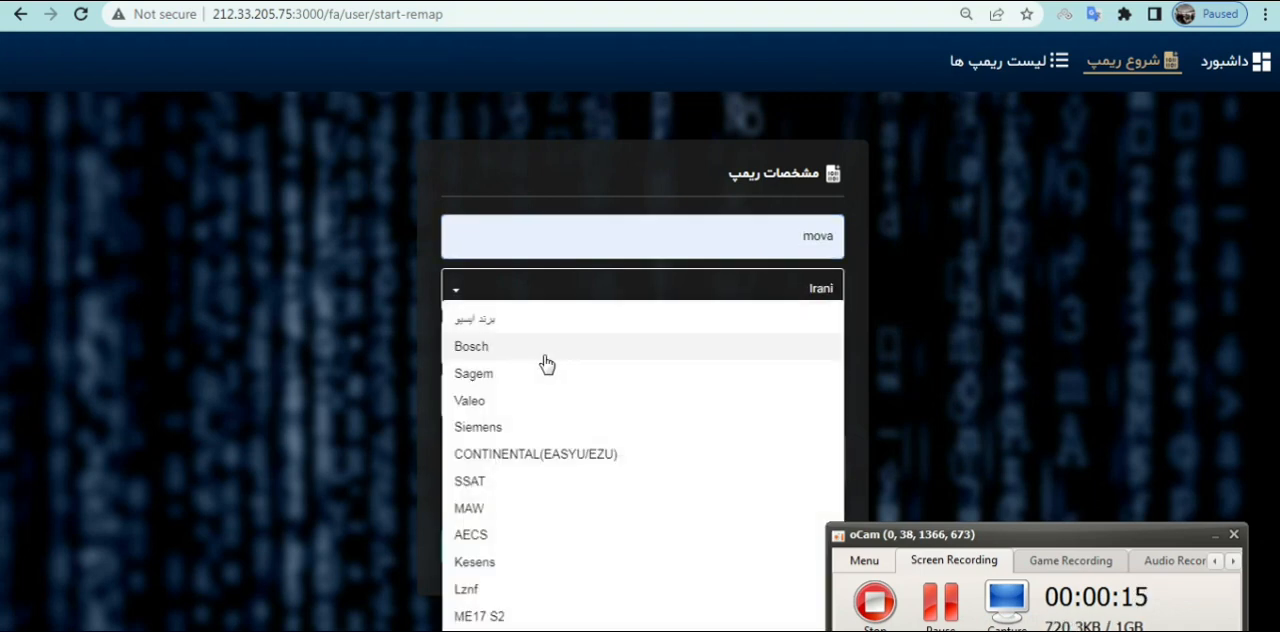
click(514, 349)
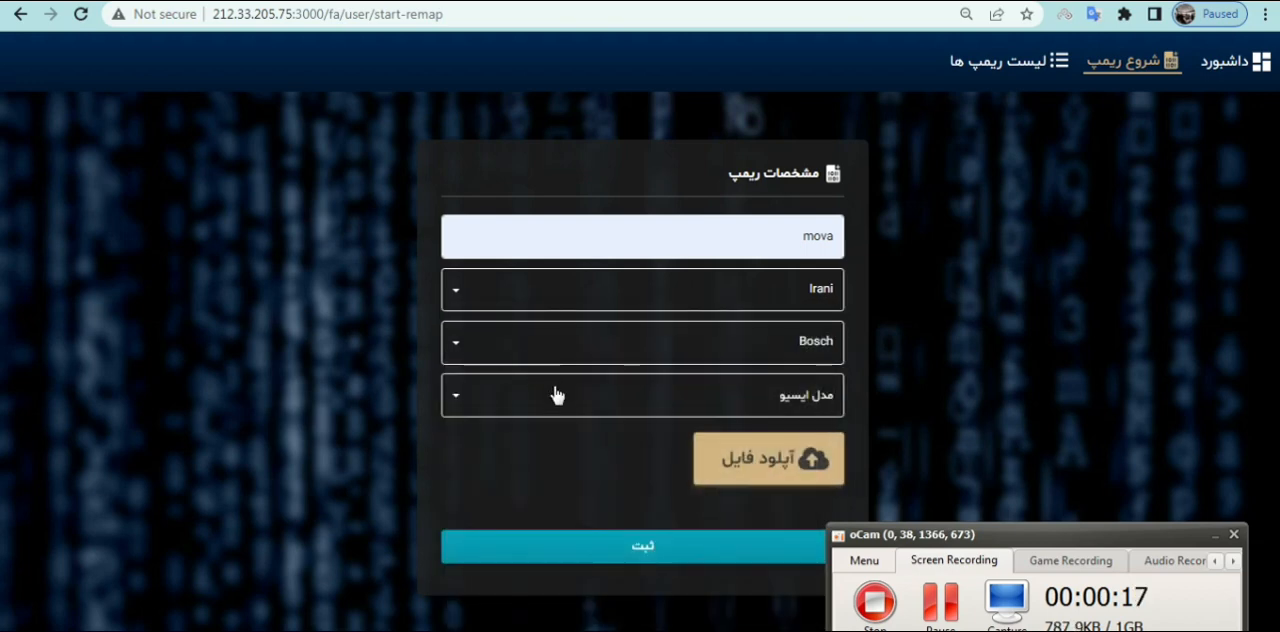
click(554, 394)
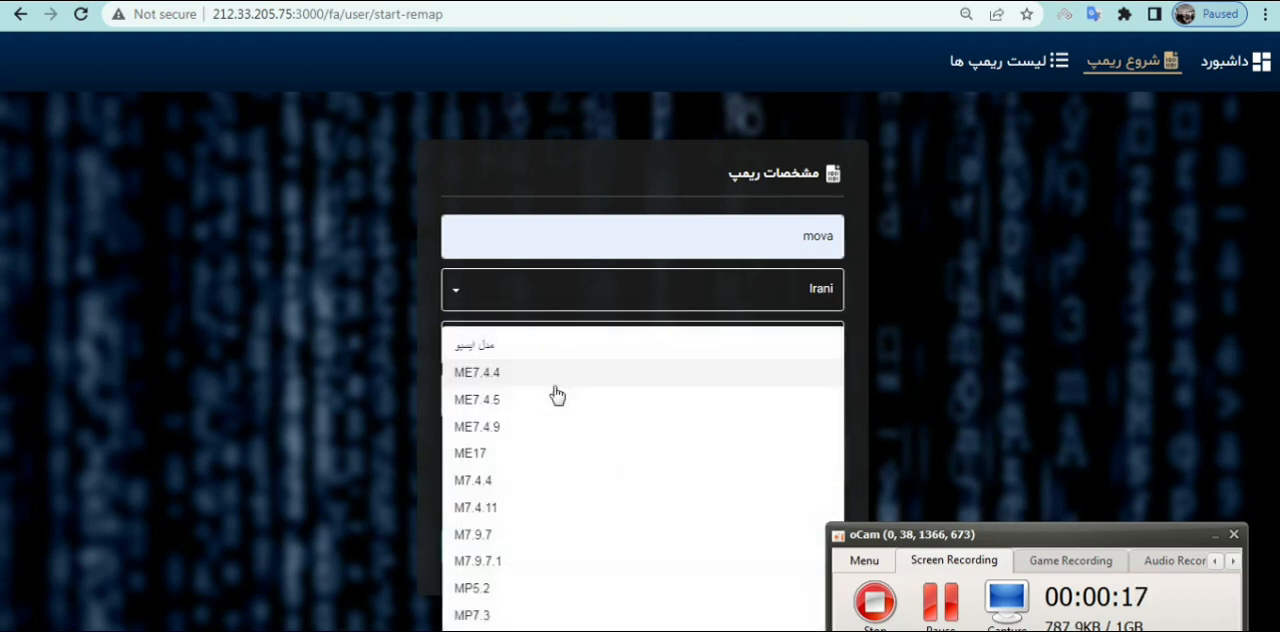
click(476, 376)
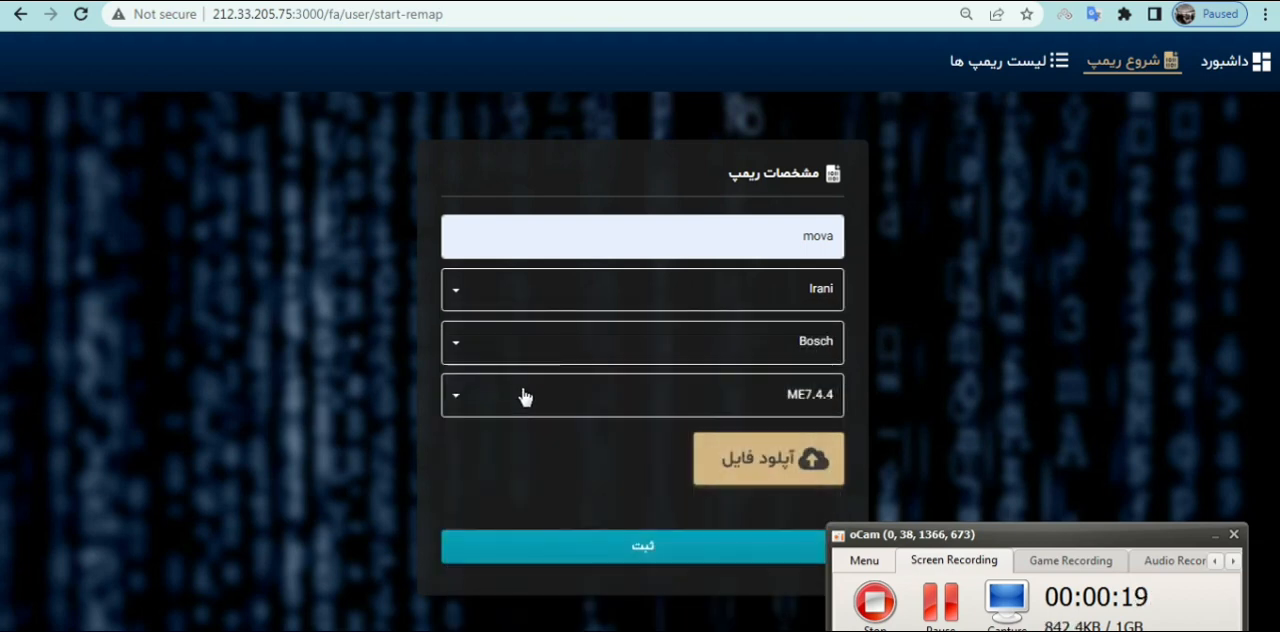
click(749, 467)
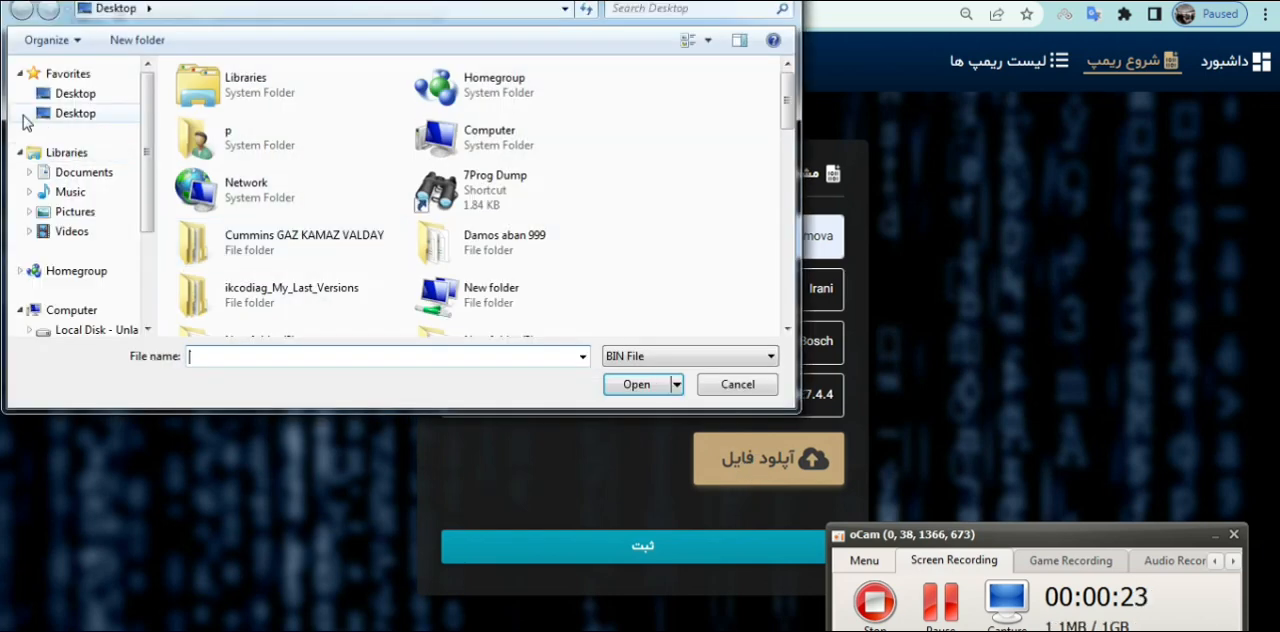
click(55, 93)
click(323, 357)
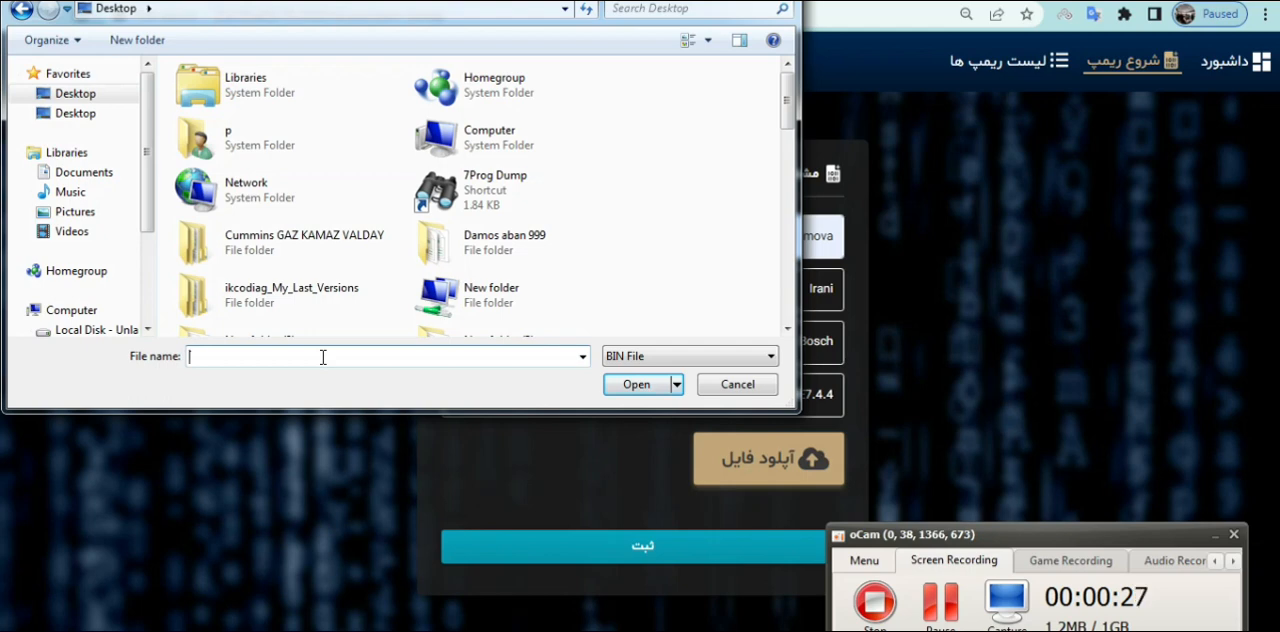
text(b)
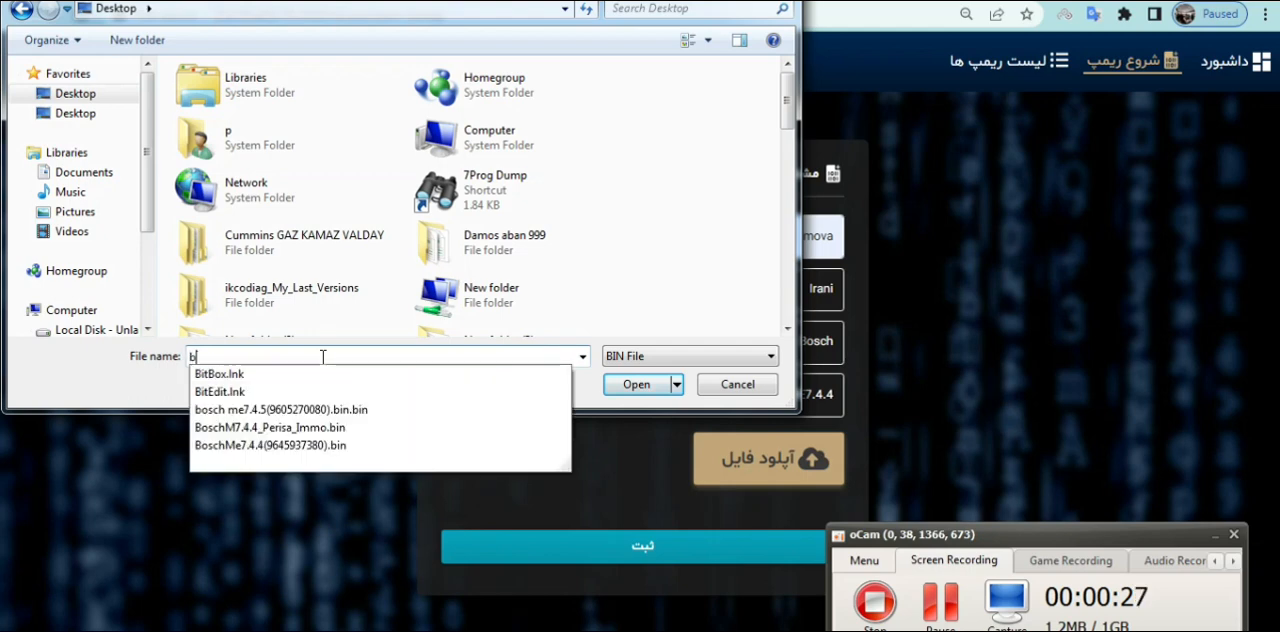
click(293, 452)
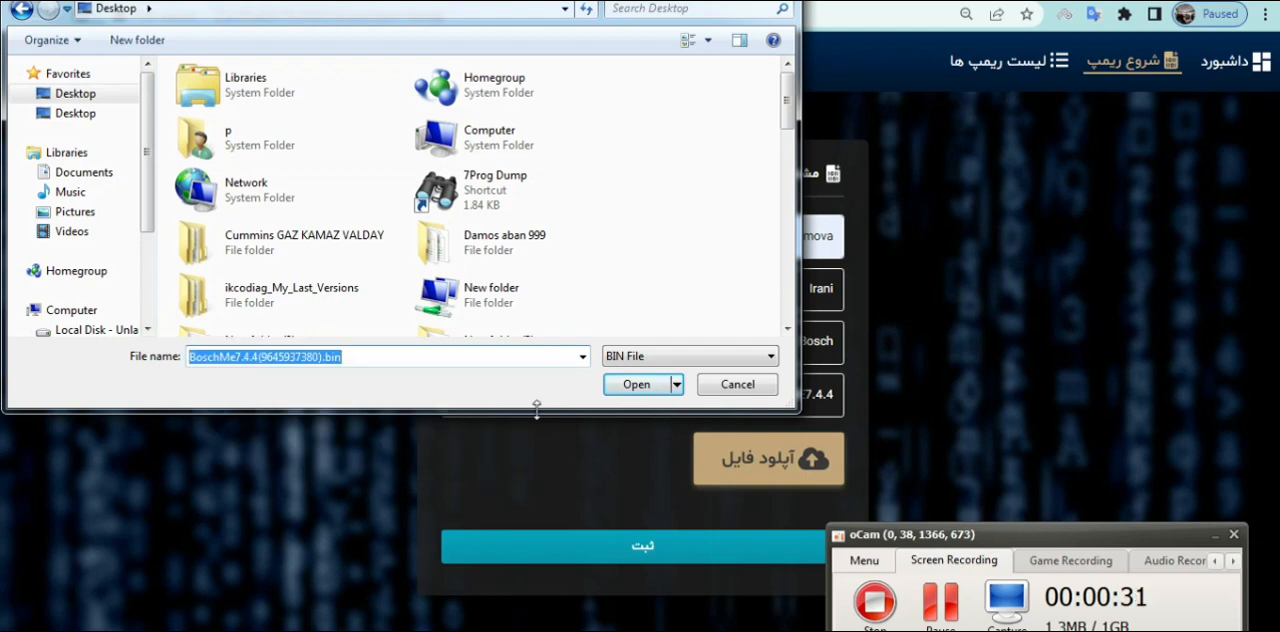
click(648, 390)
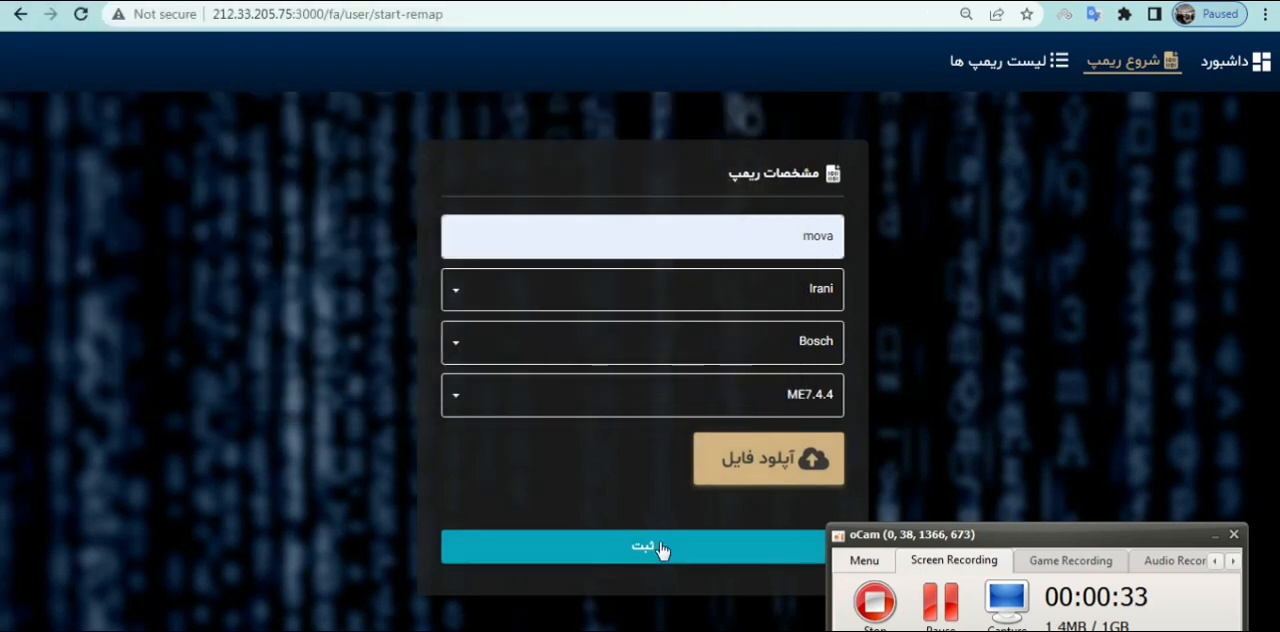
click(659, 547)
drag(1007, 541, 988, 628)
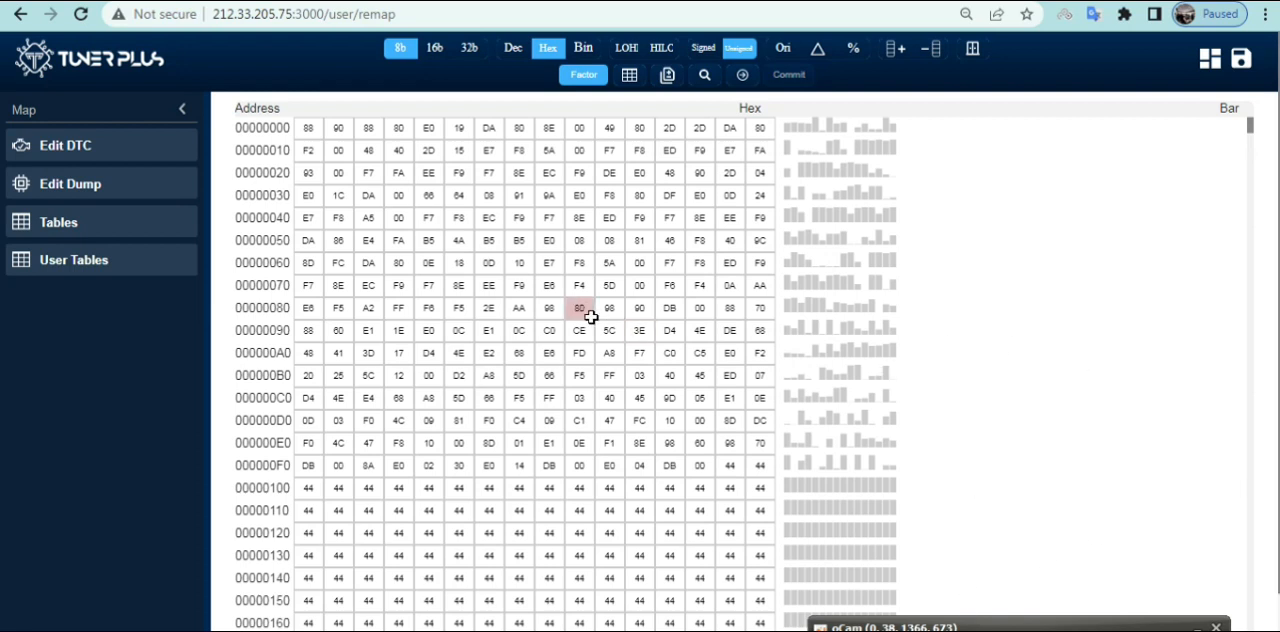
Convert the dump's displayed values from hexadecimal to decimal
click(700, 84)
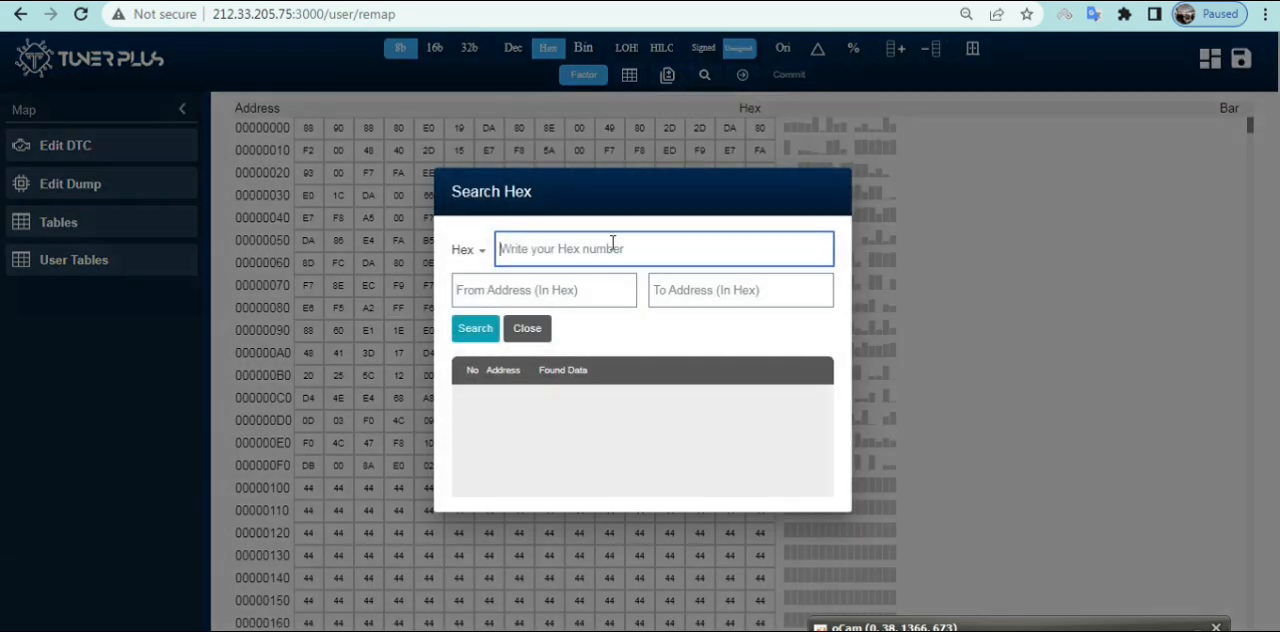
click(531, 328)
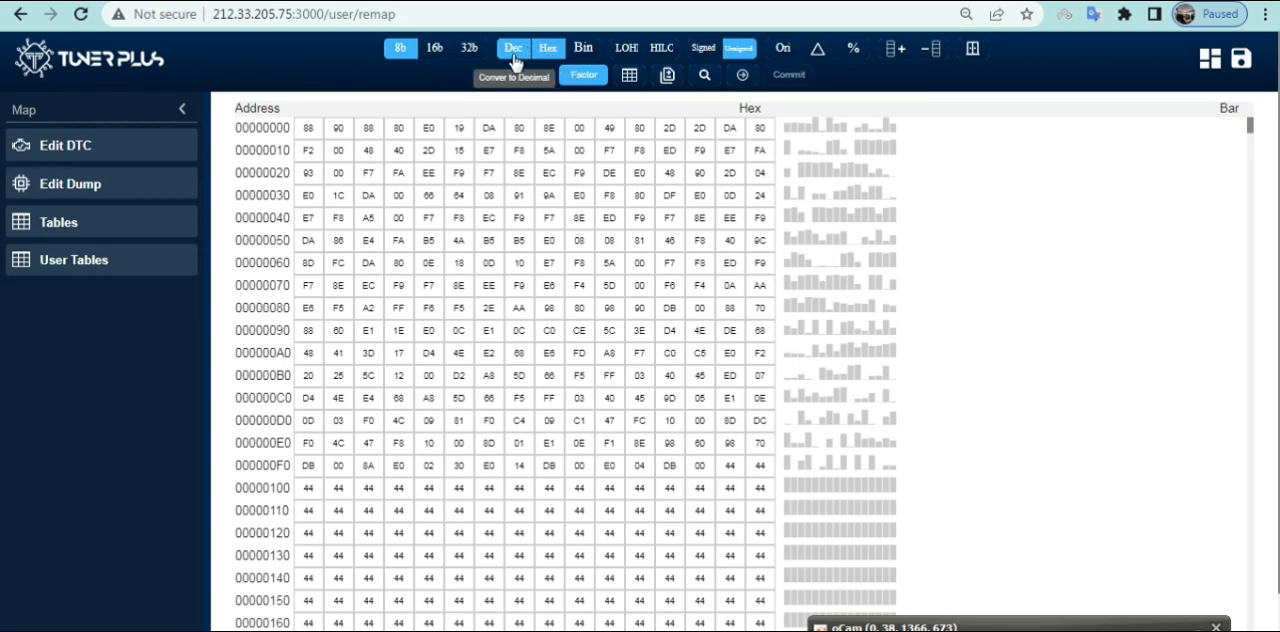
click(515, 55)
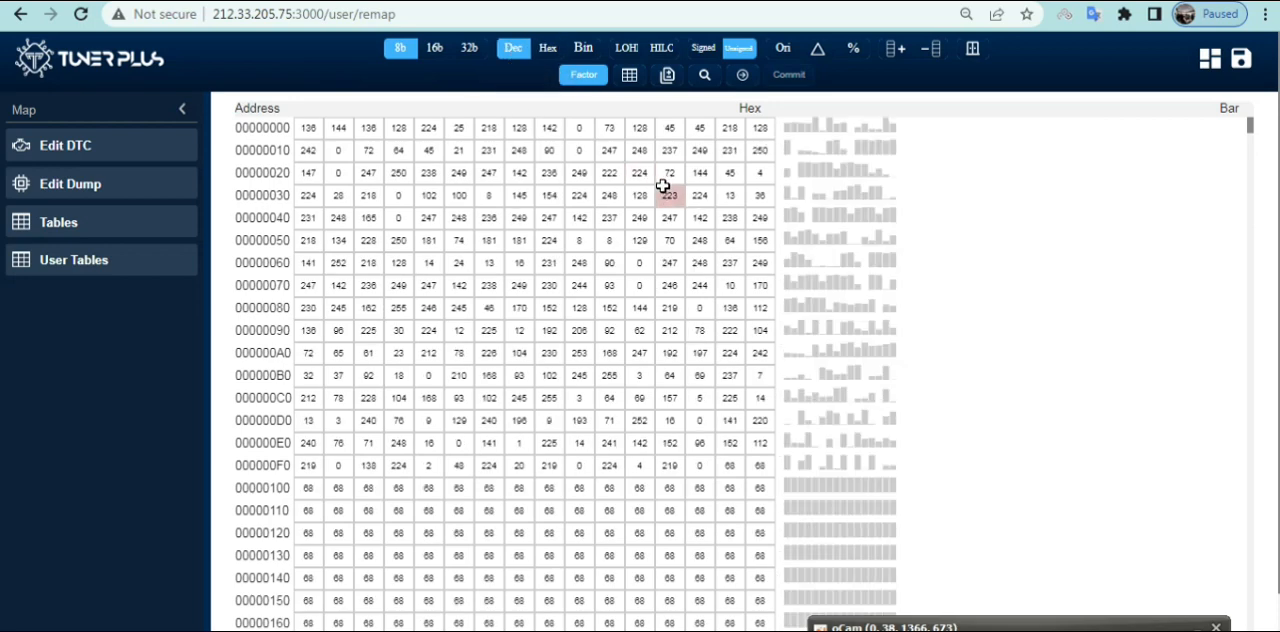
Search the dump for the decimal sequence starting with 13, 130, 22
click(705, 79)
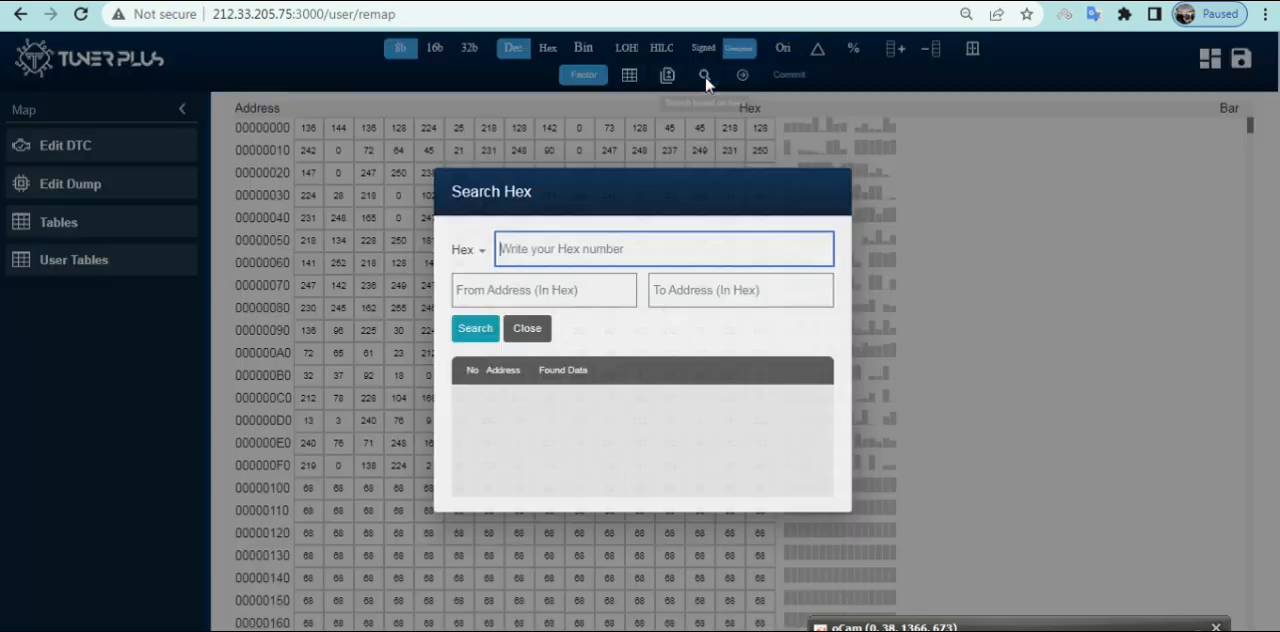
click(480, 252)
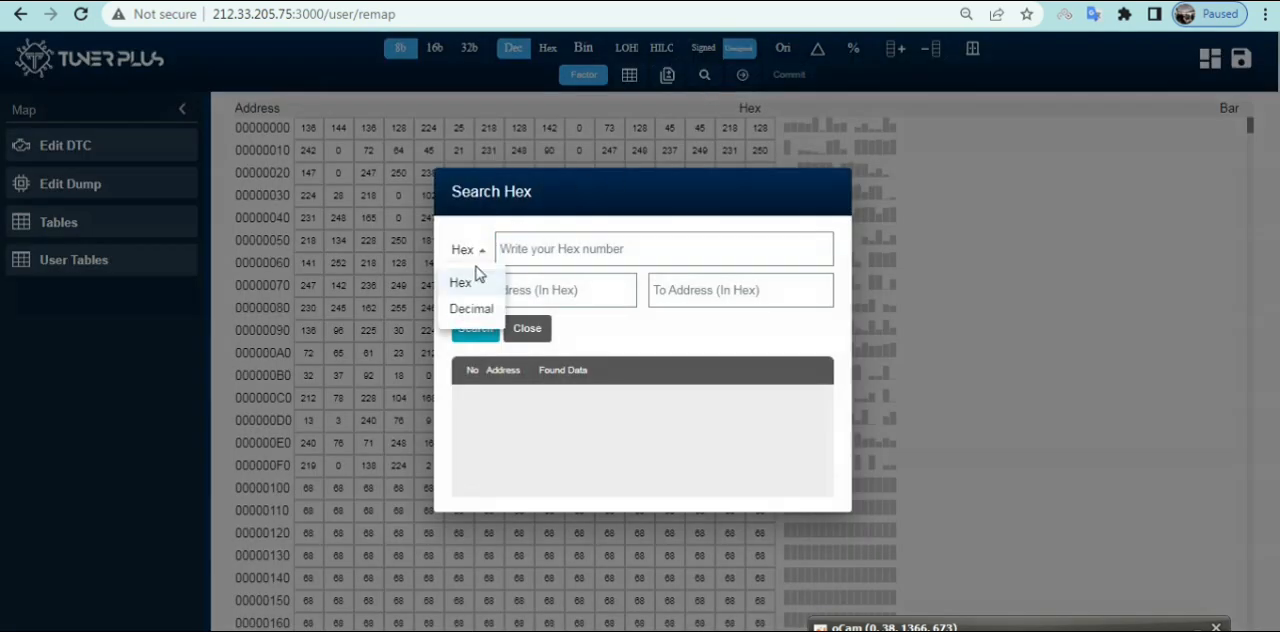
click(472, 310)
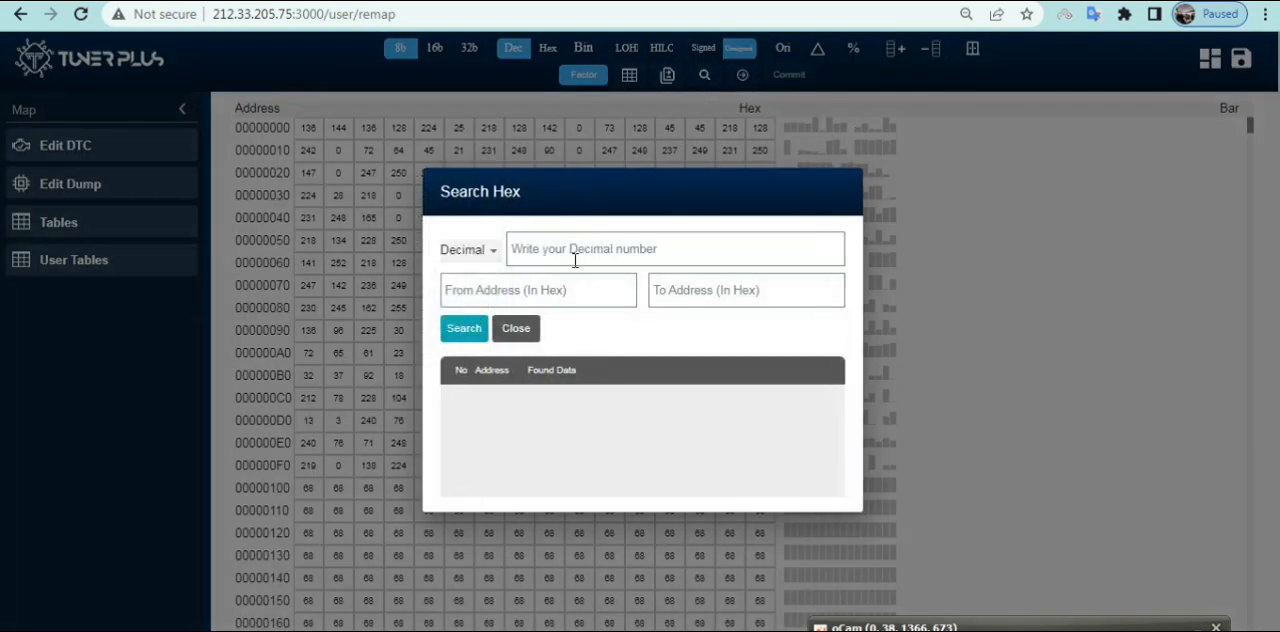
click(516, 251)
text(1)
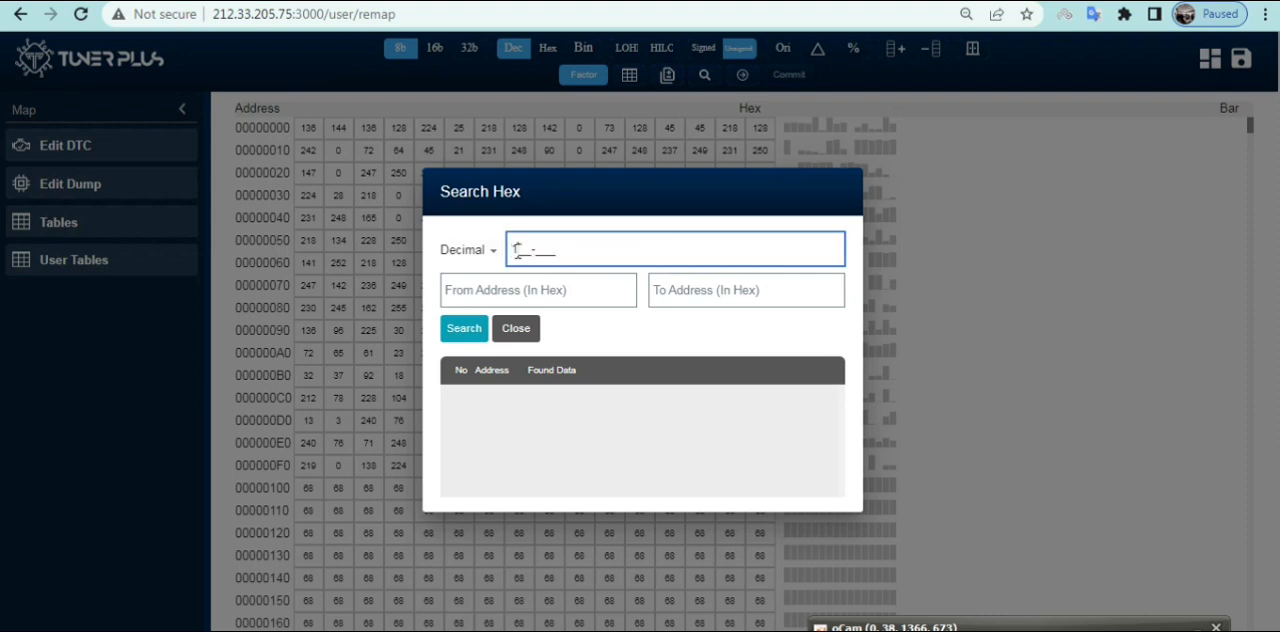
text(3_-)
text(130-)
text(1)
click(462, 334)
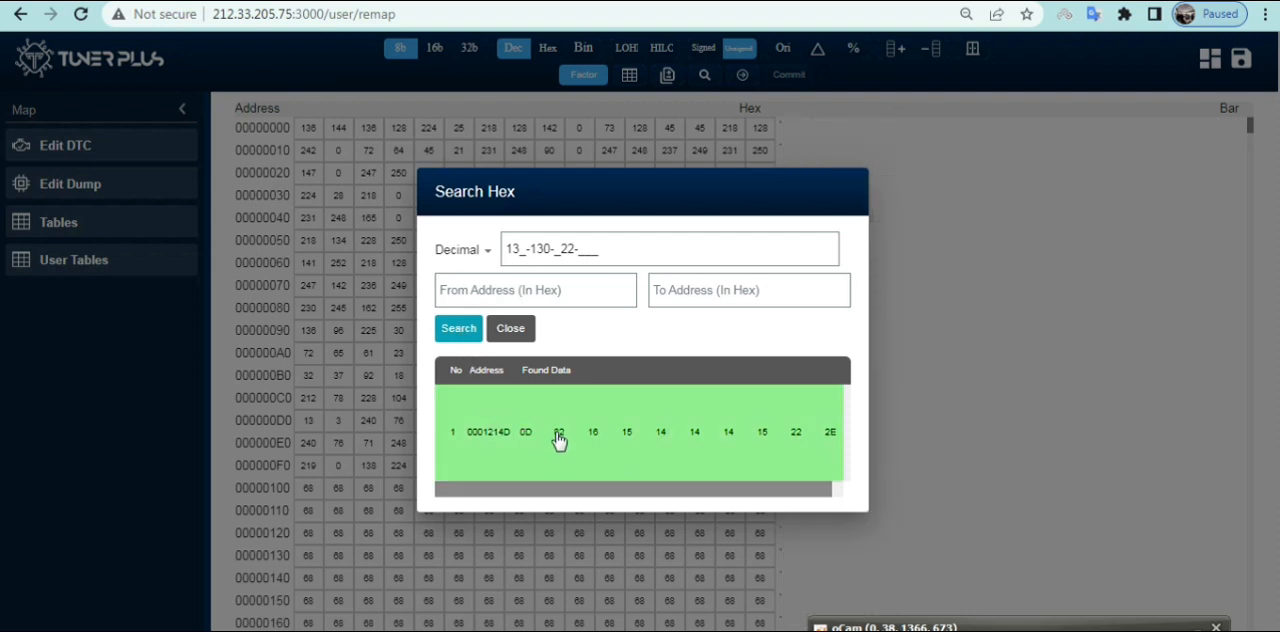
Close the search and the Windows color scheme prompt, and select the adjacent cells 13 and 130 in row 00012140
click(512, 332)
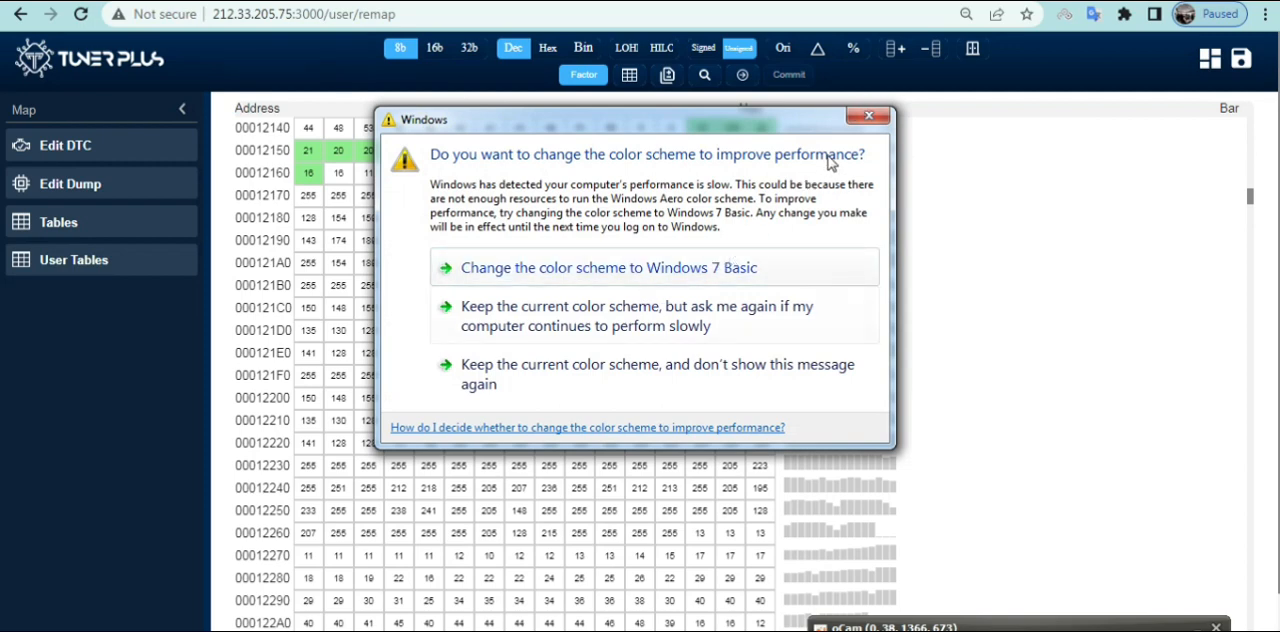
click(867, 118)
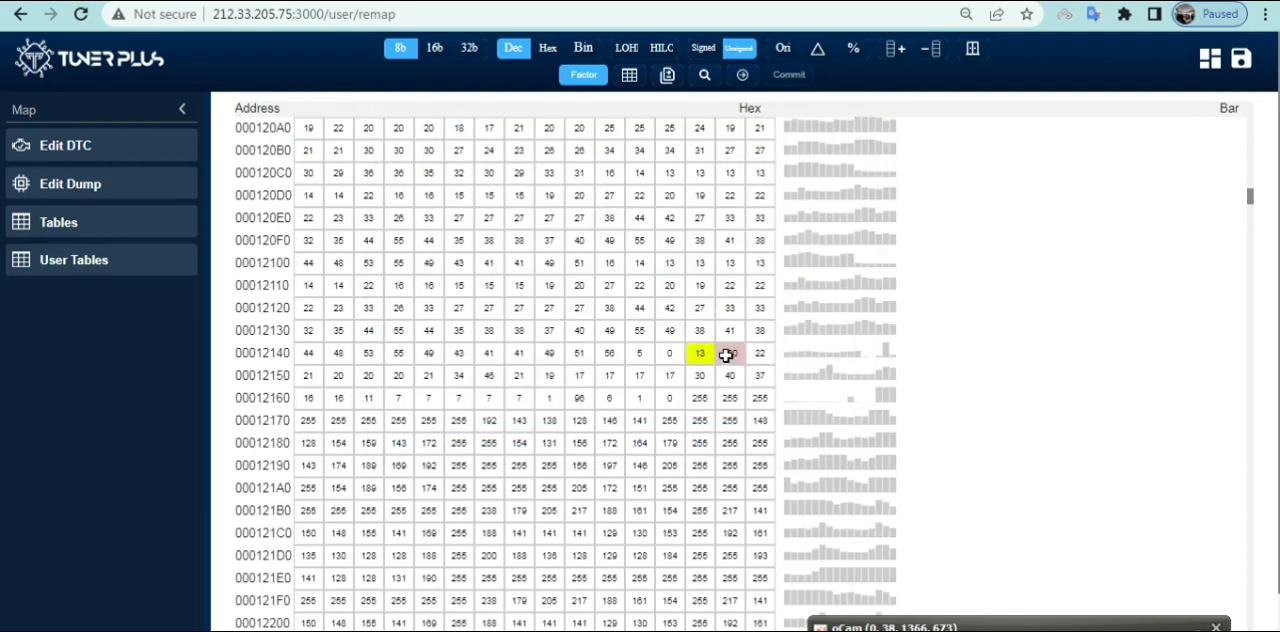
drag(732, 354, 706, 354)
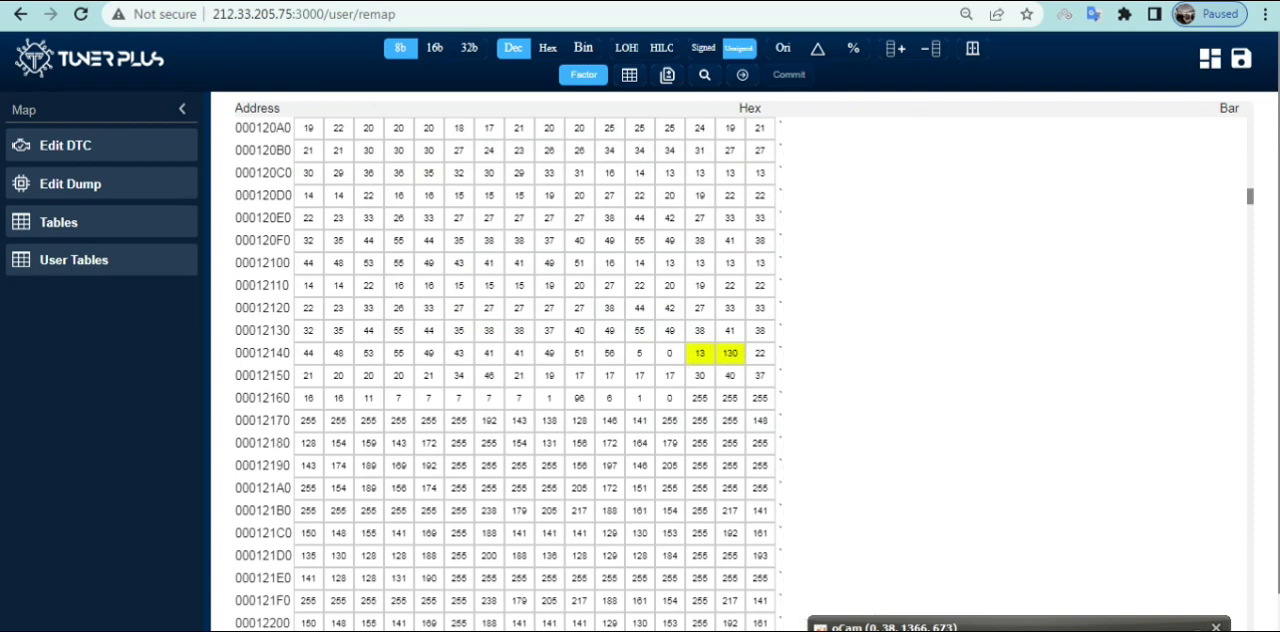
Switch to Calculator, multiply 13 by 40, and minimize it
click(345, 631)
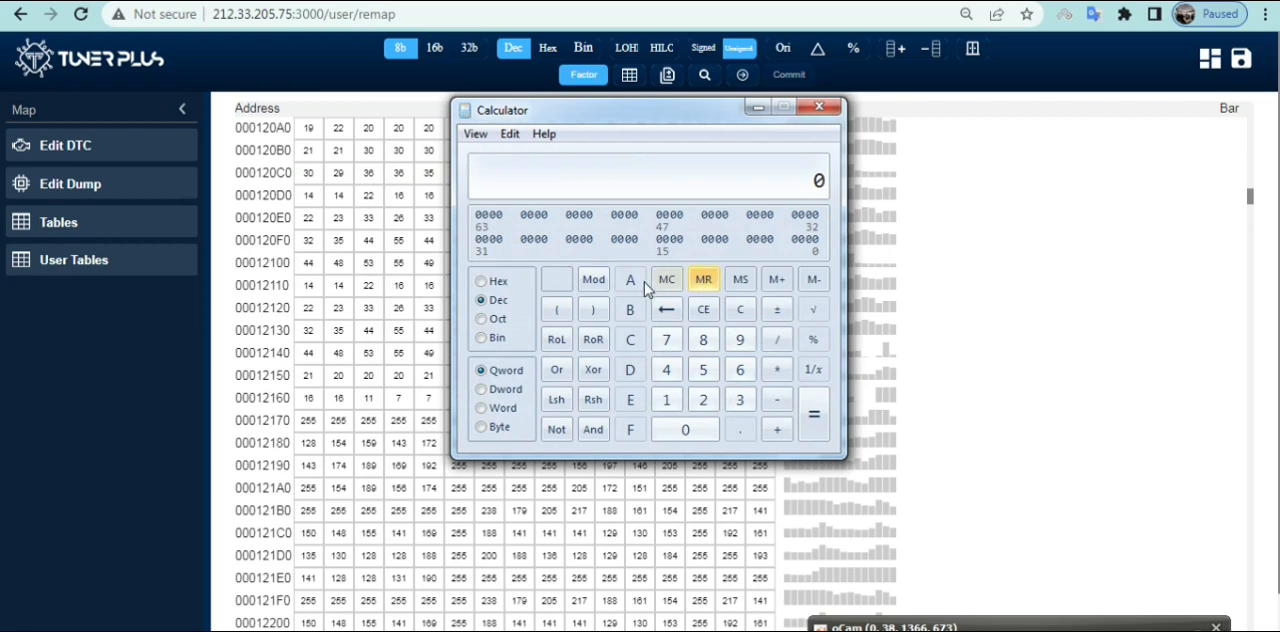
text(13)
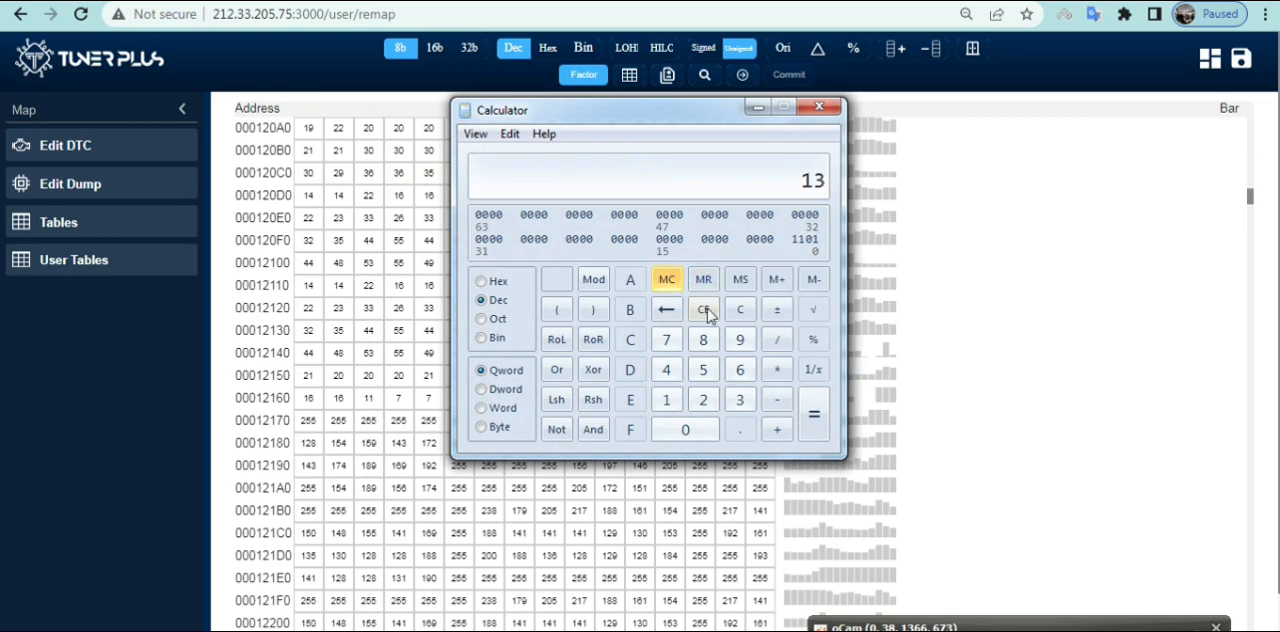
click(779, 372)
text(40)
click(815, 418)
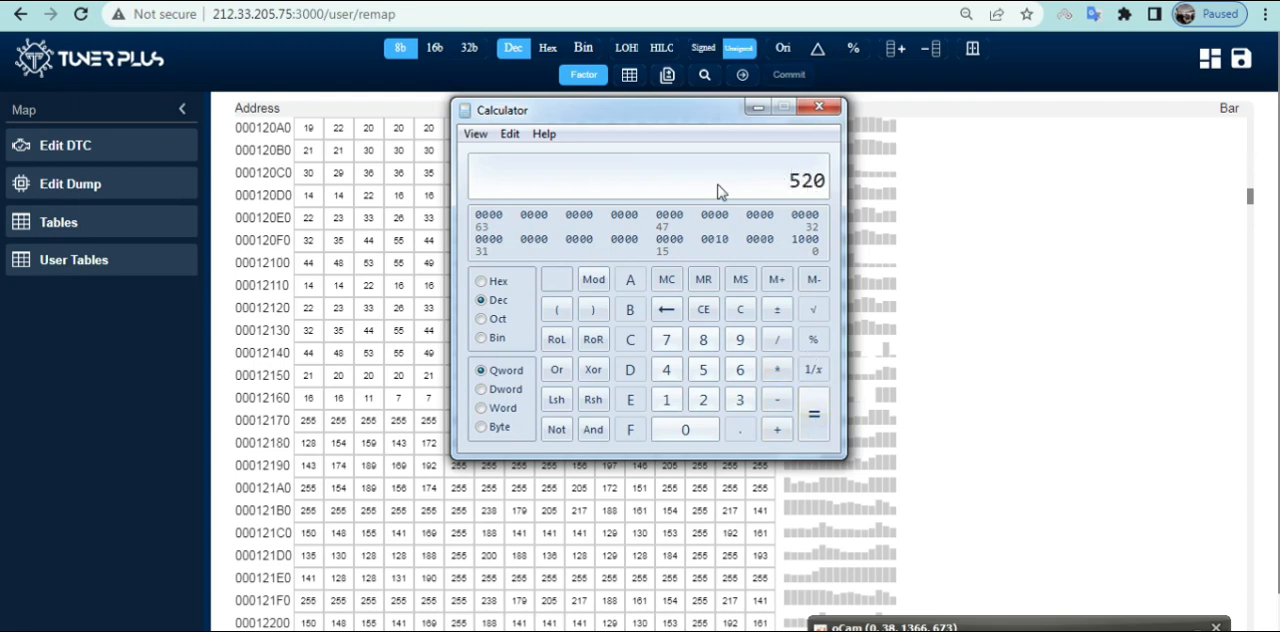
click(758, 108)
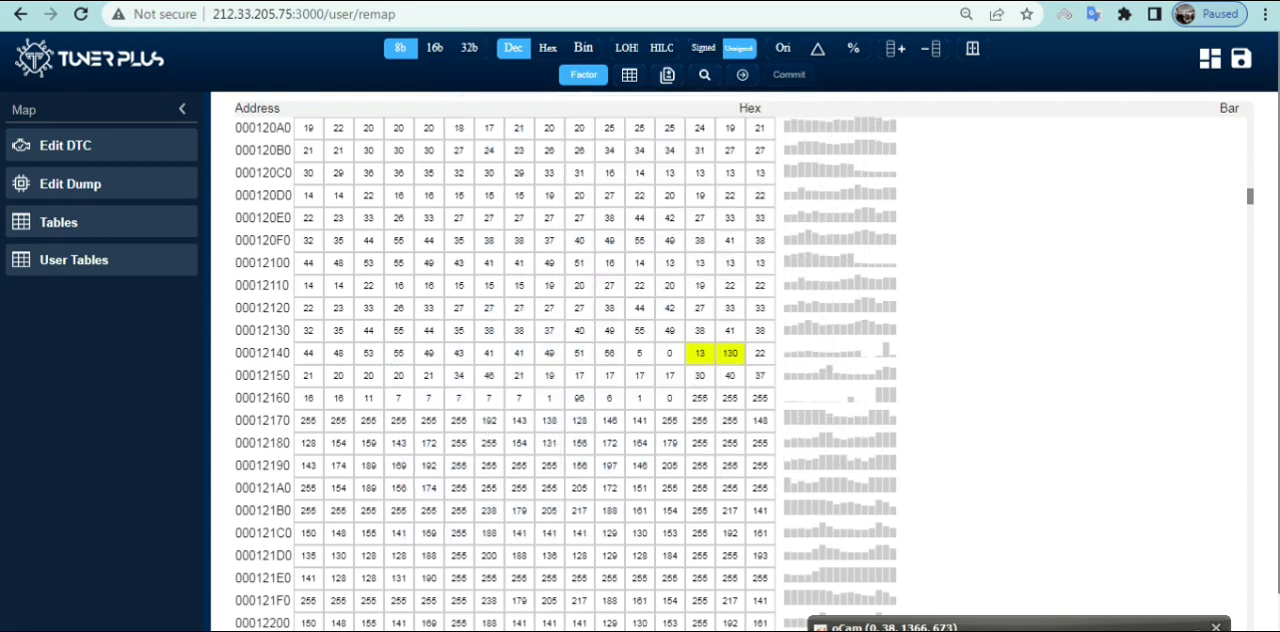
Create a new text document on the desktop, open it in Notepad and note the pair 13 520
key(super+d)
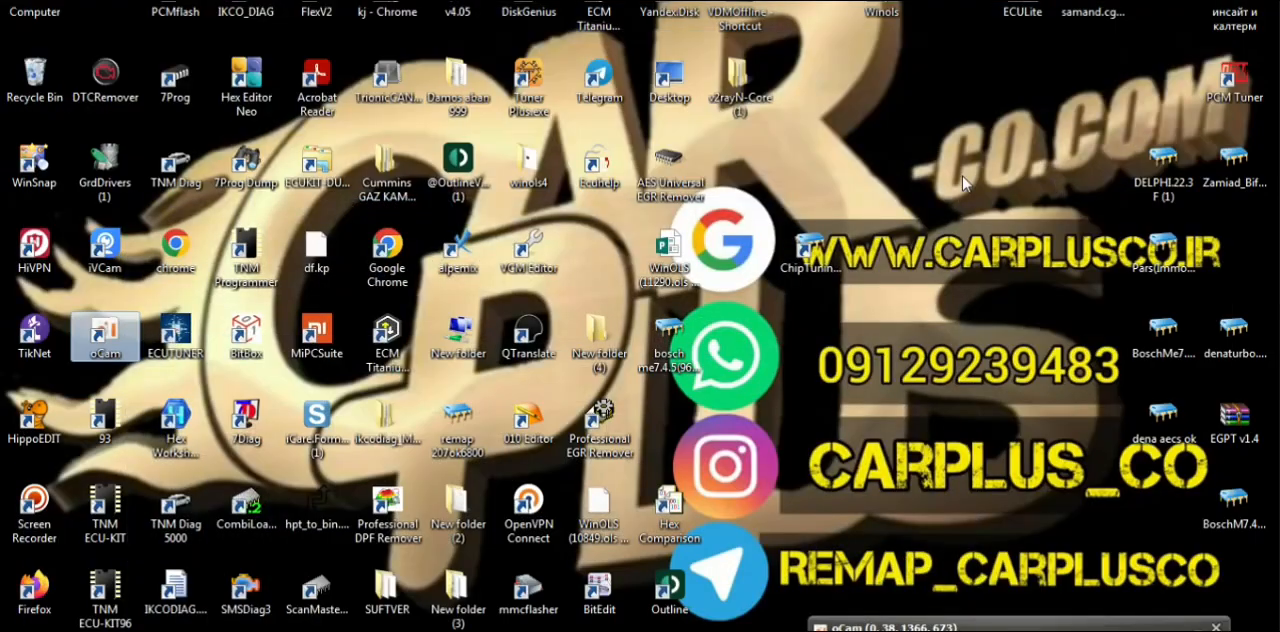
right_click(962, 177)
mouse_move(1015, 380)
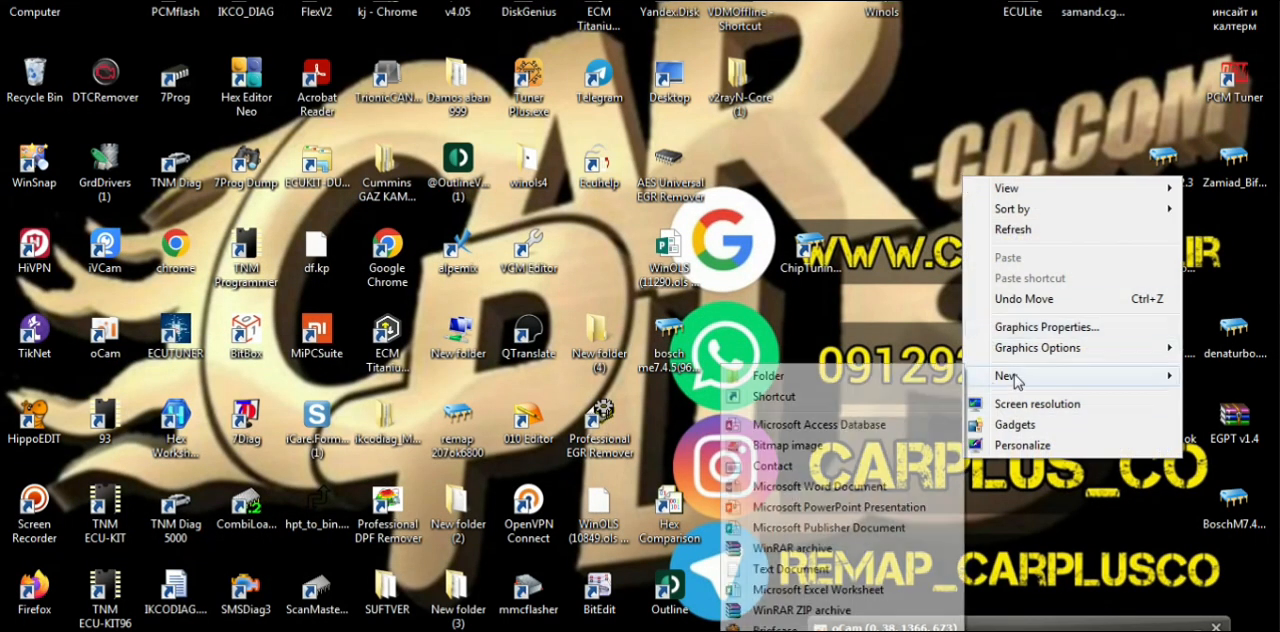
click(799, 570)
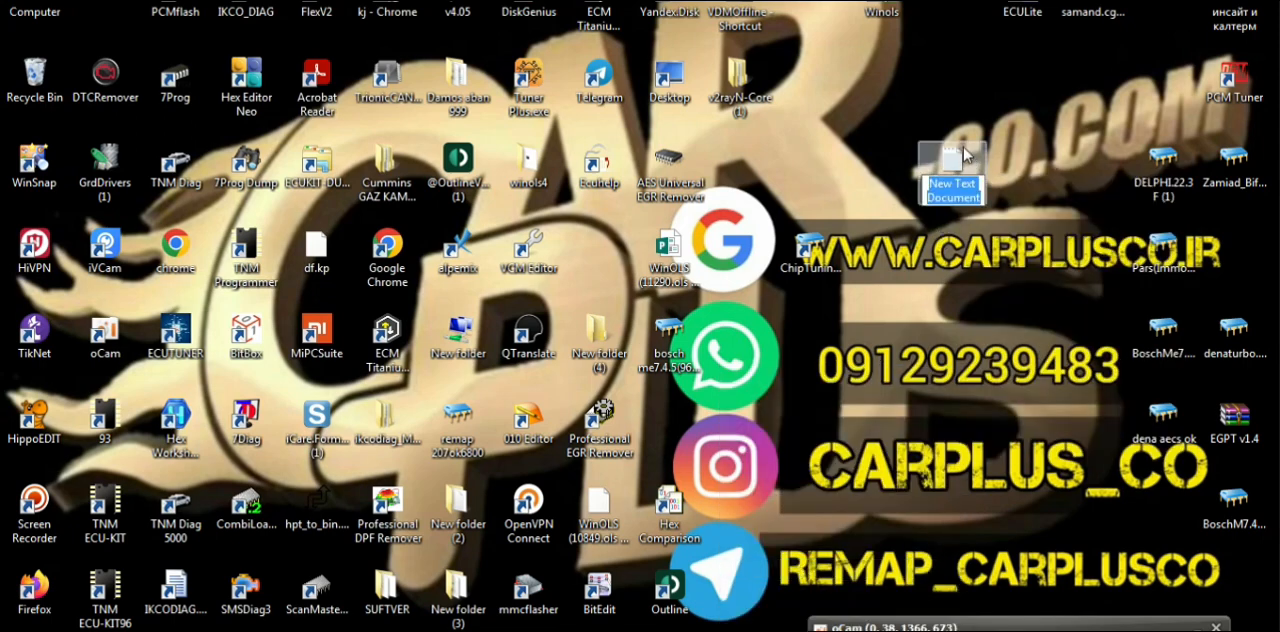
double_click(957, 165)
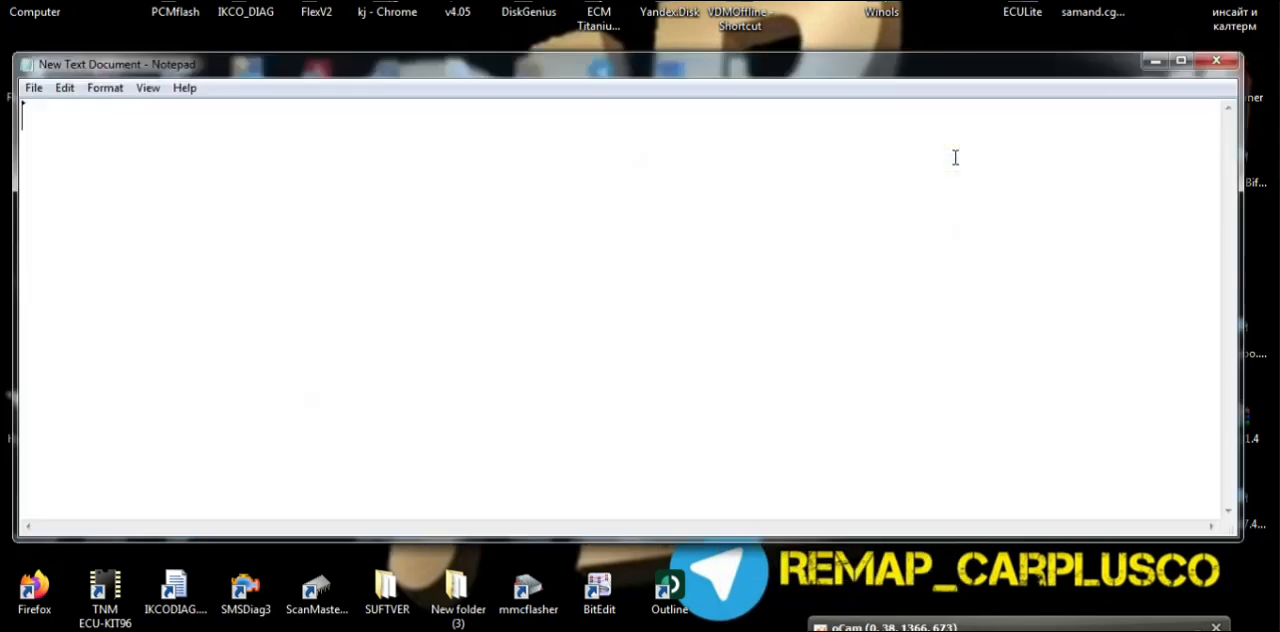
text(13)
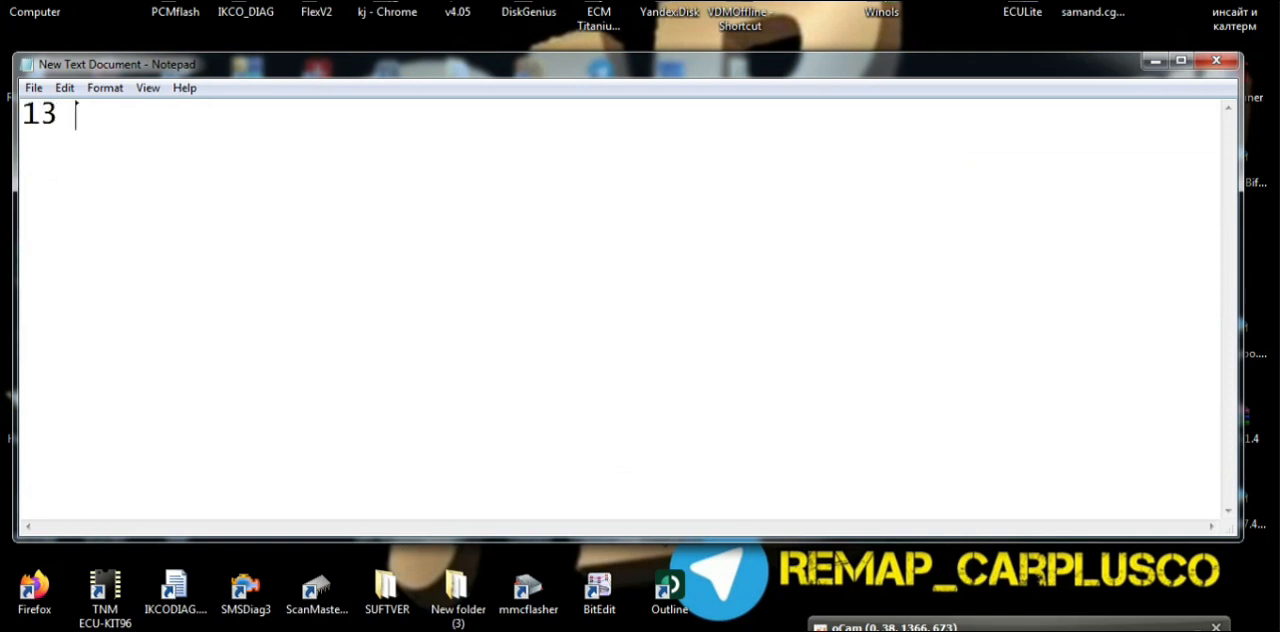
text( 520)
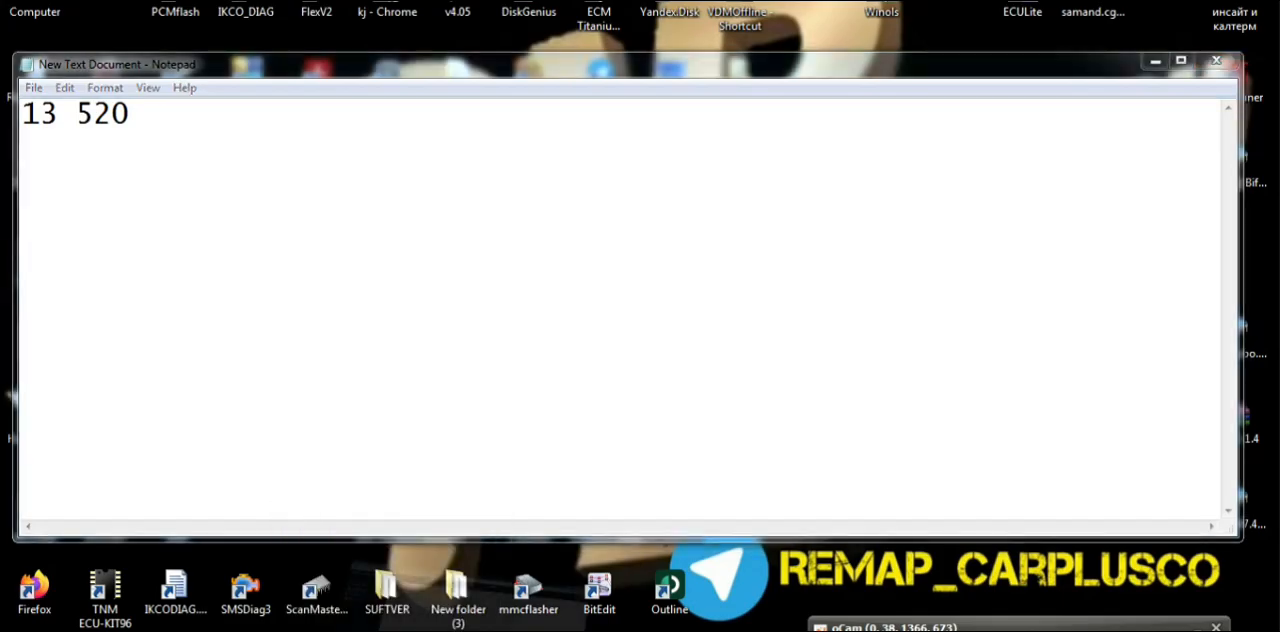
Switch to Calculator, multiply 130 by 40, and minimize it
key(alt+Tab)
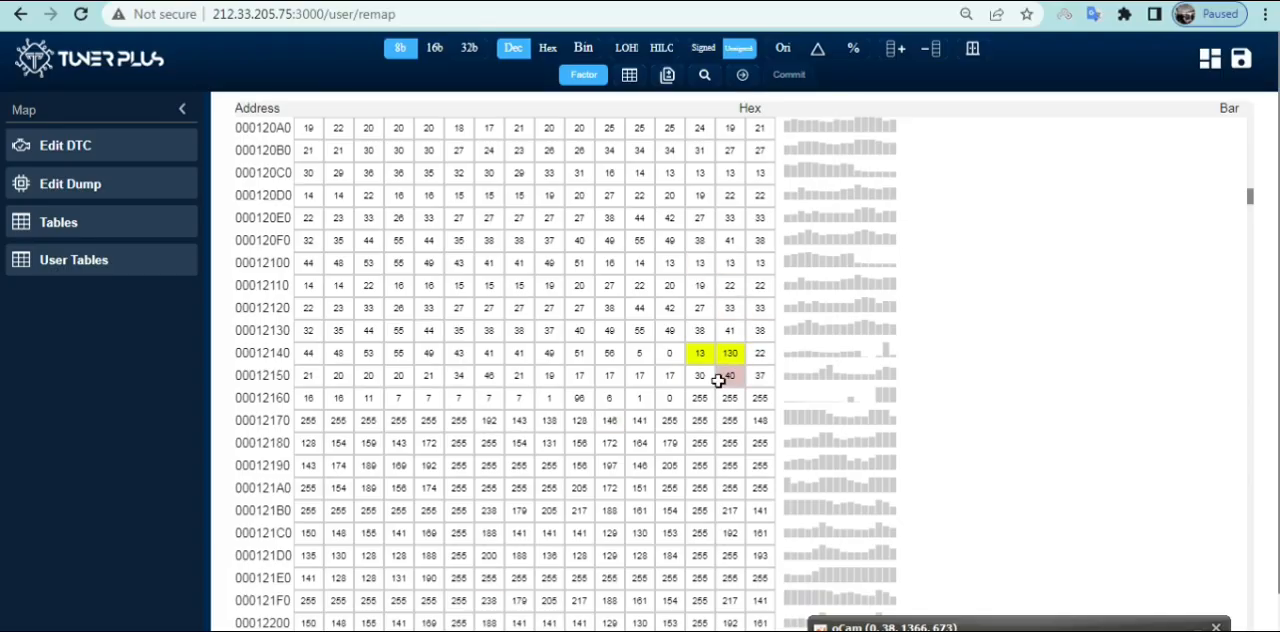
key(alt+Tab)
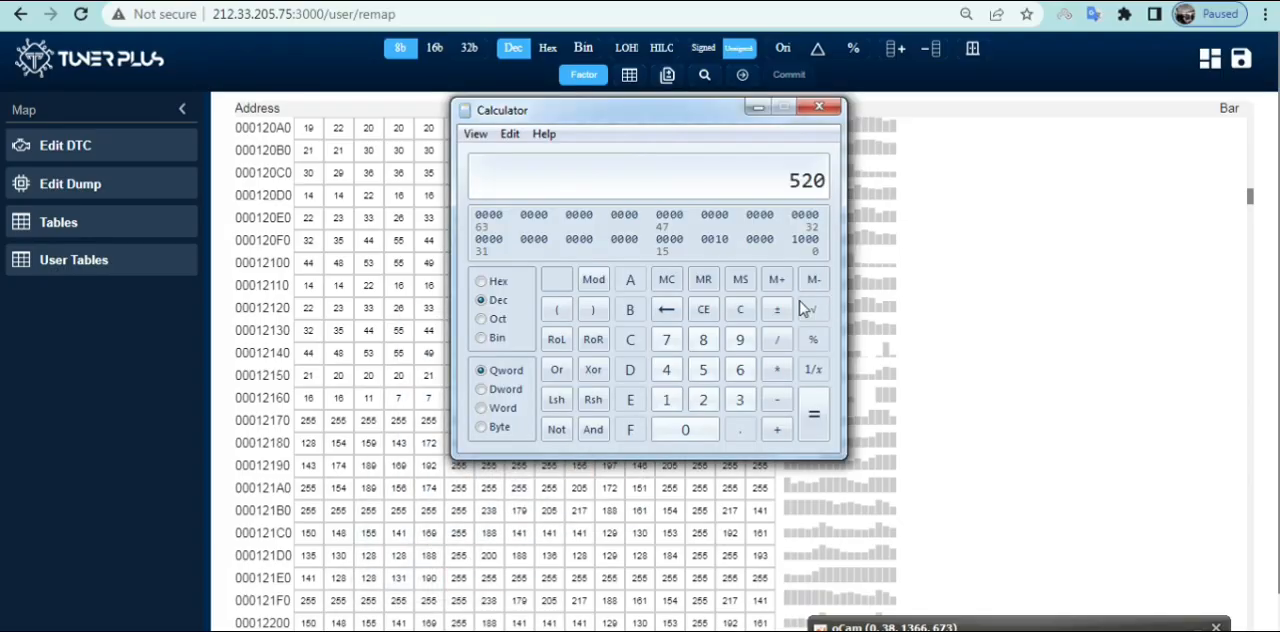
click(742, 310)
text(130)
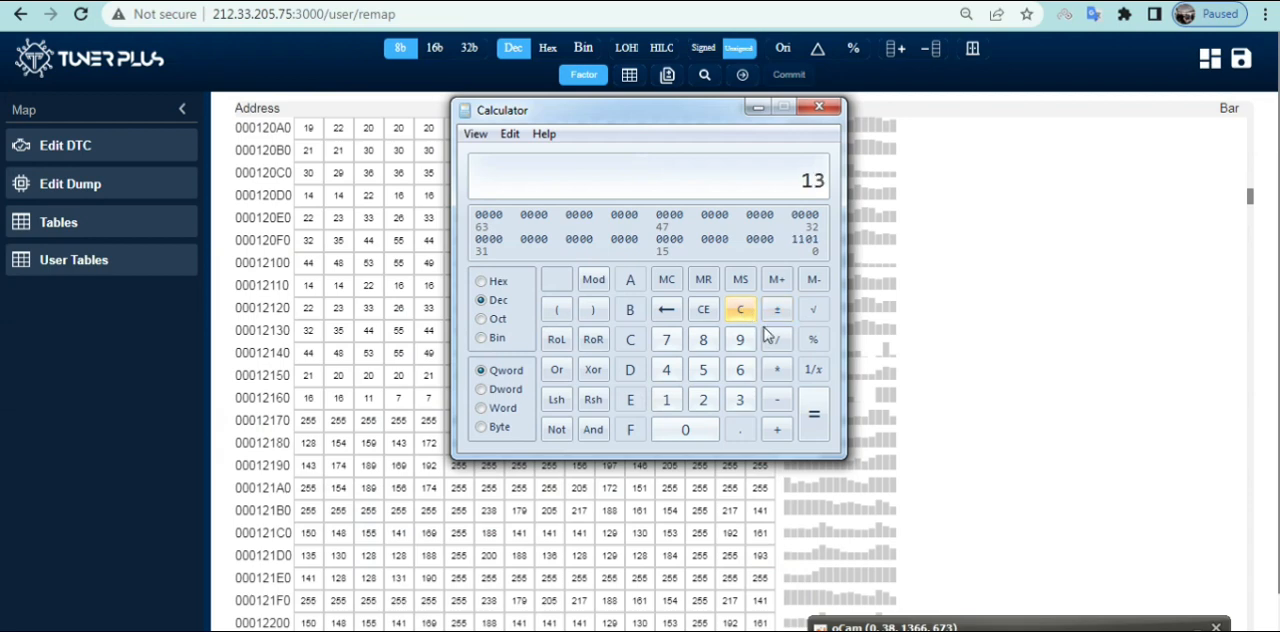
click(778, 372)
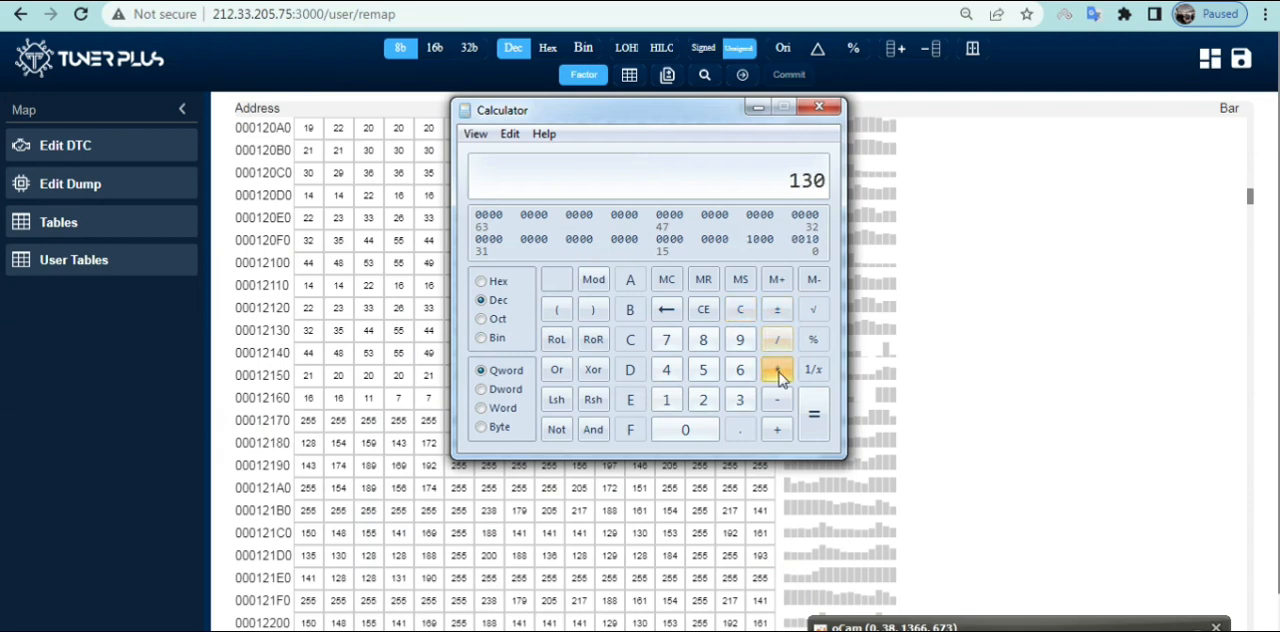
text(40)
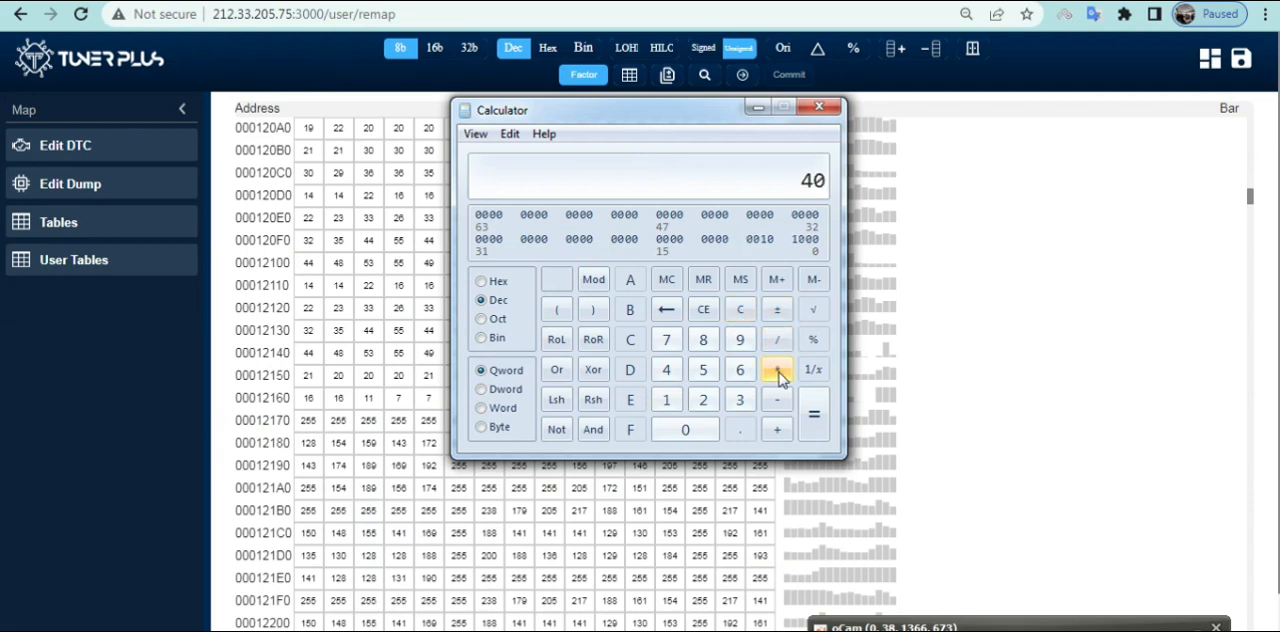
click(812, 408)
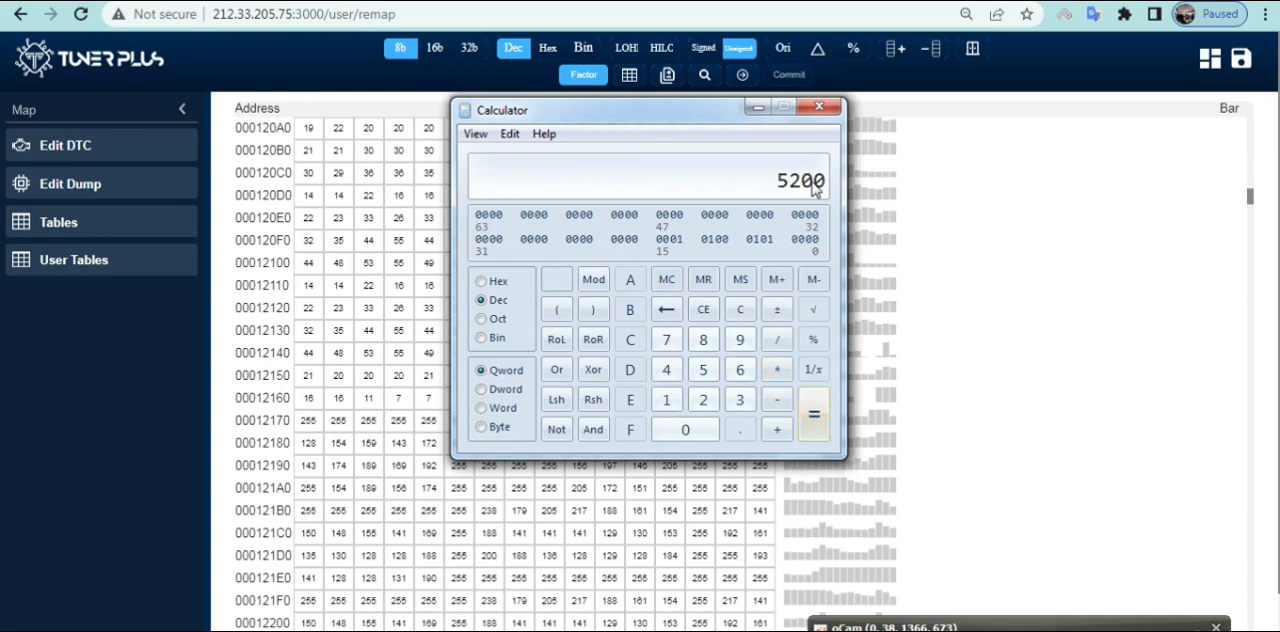
click(758, 107)
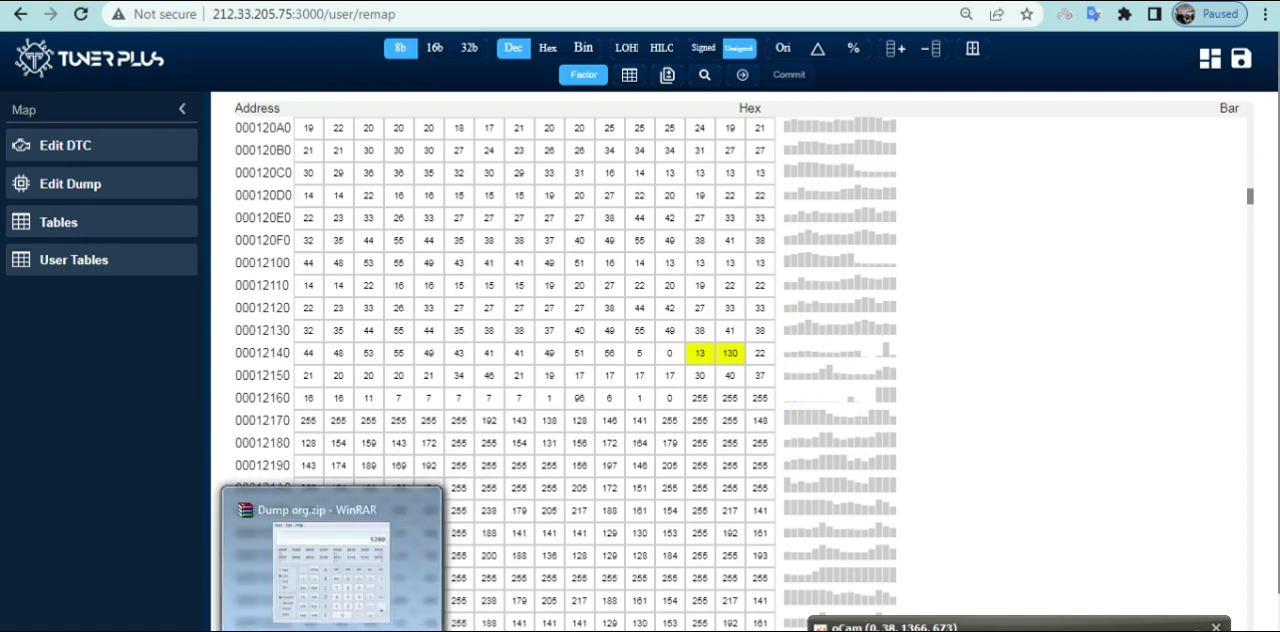
Switch to the Notepad document and note the pair 130 5200 on the second line
click(738, 630)
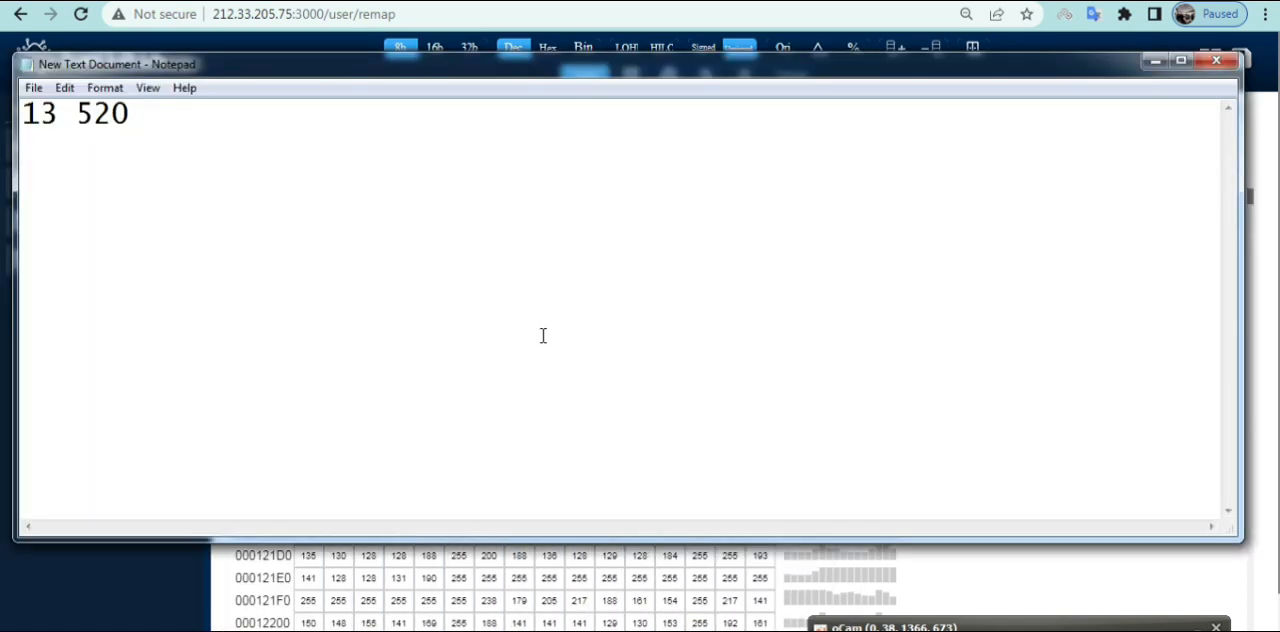
text(130 )
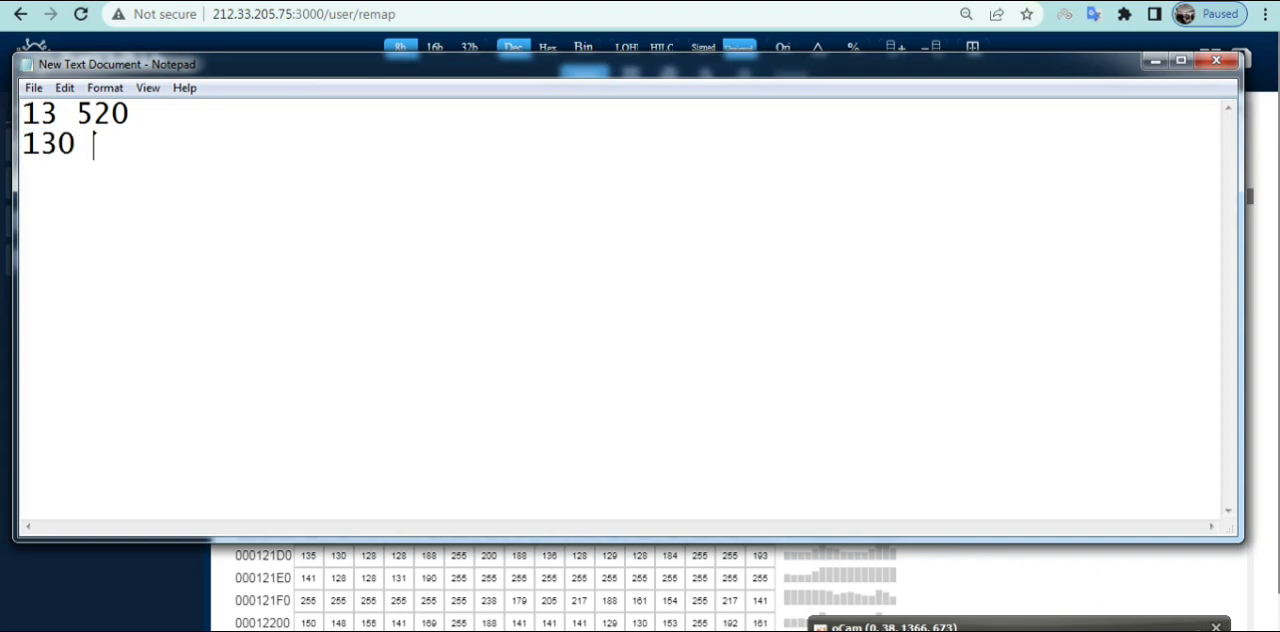
text(5200)
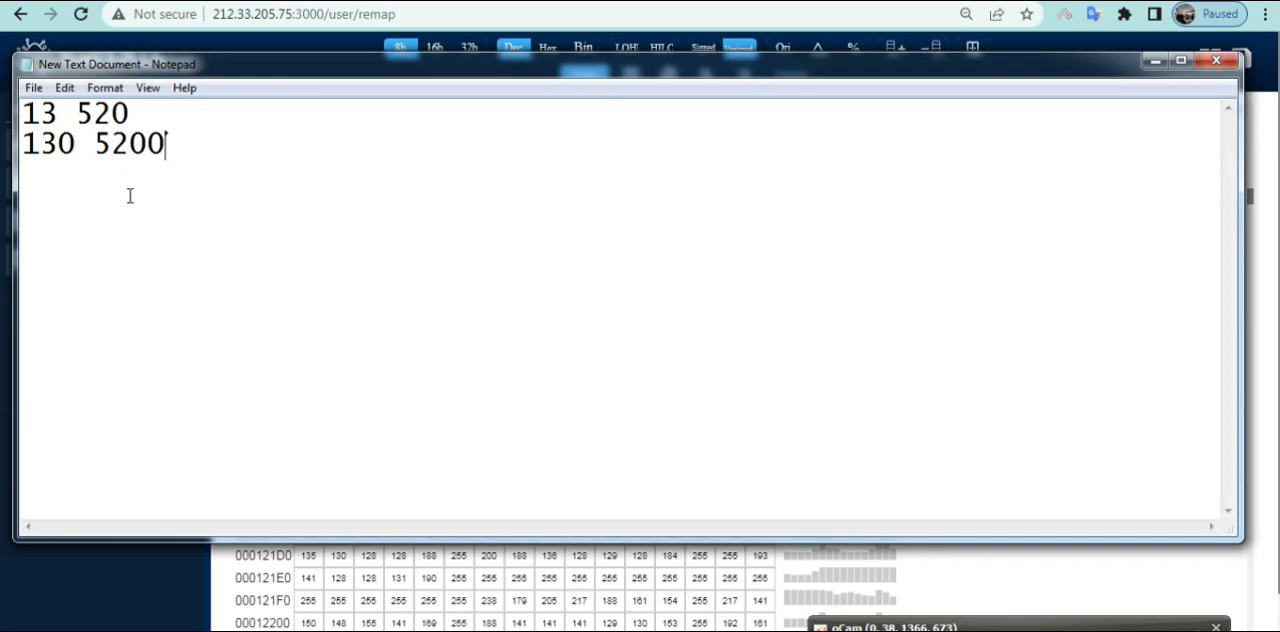
Add the new target values to the notes: 5500 on the first line and 6500 on the second
click(160, 112)
text(5500)
click(181, 151)
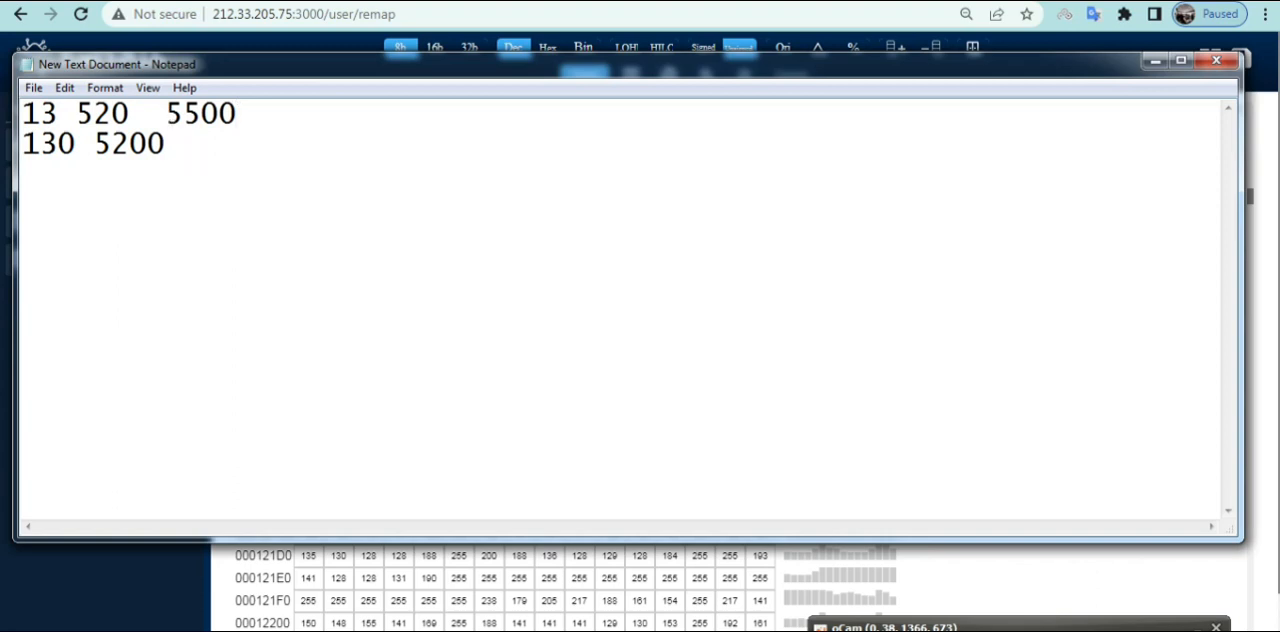
text(6500)
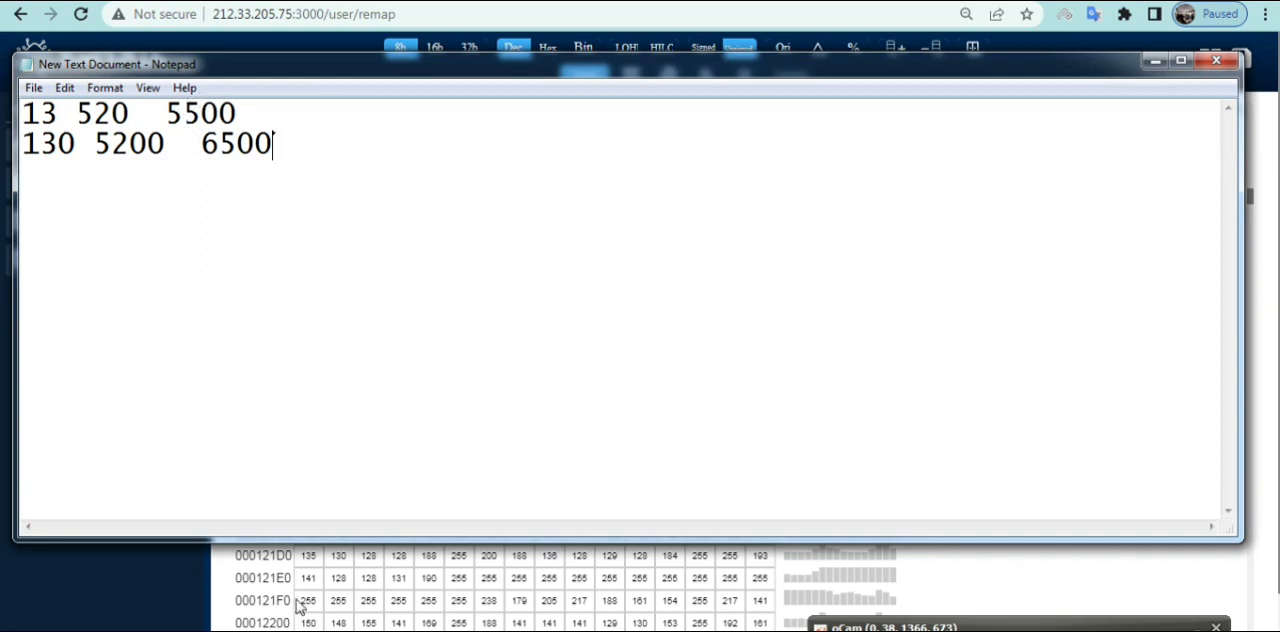
Switch to Calculator and clear its previous result
click(500, 631)
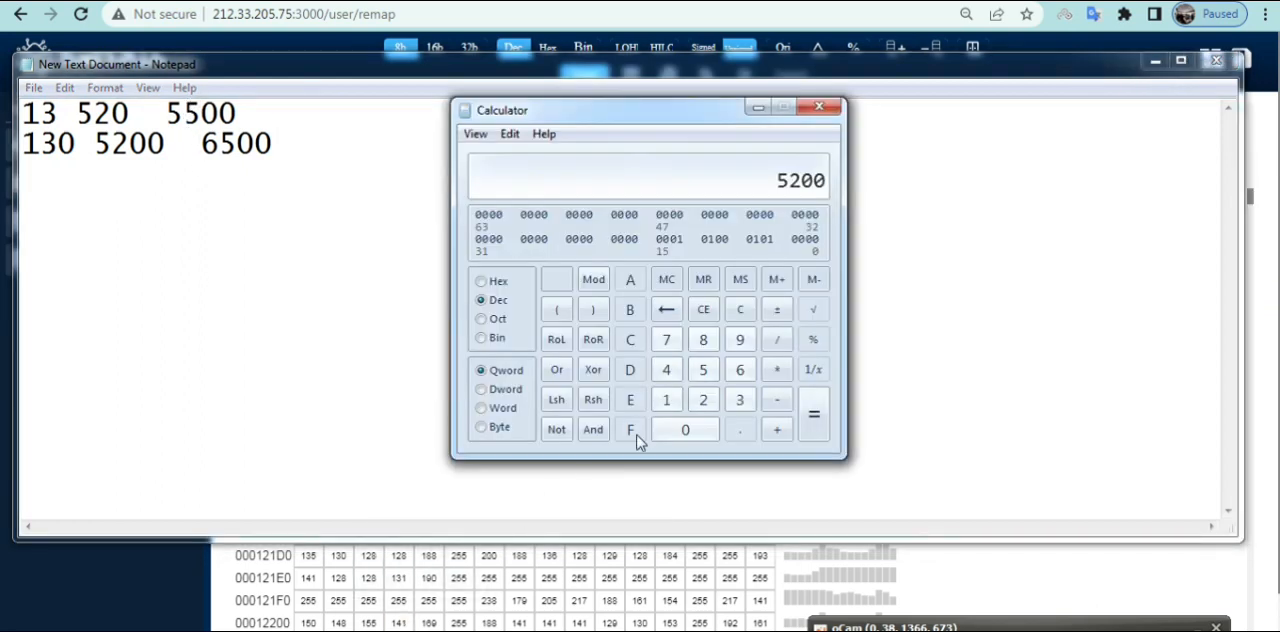
click(739, 311)
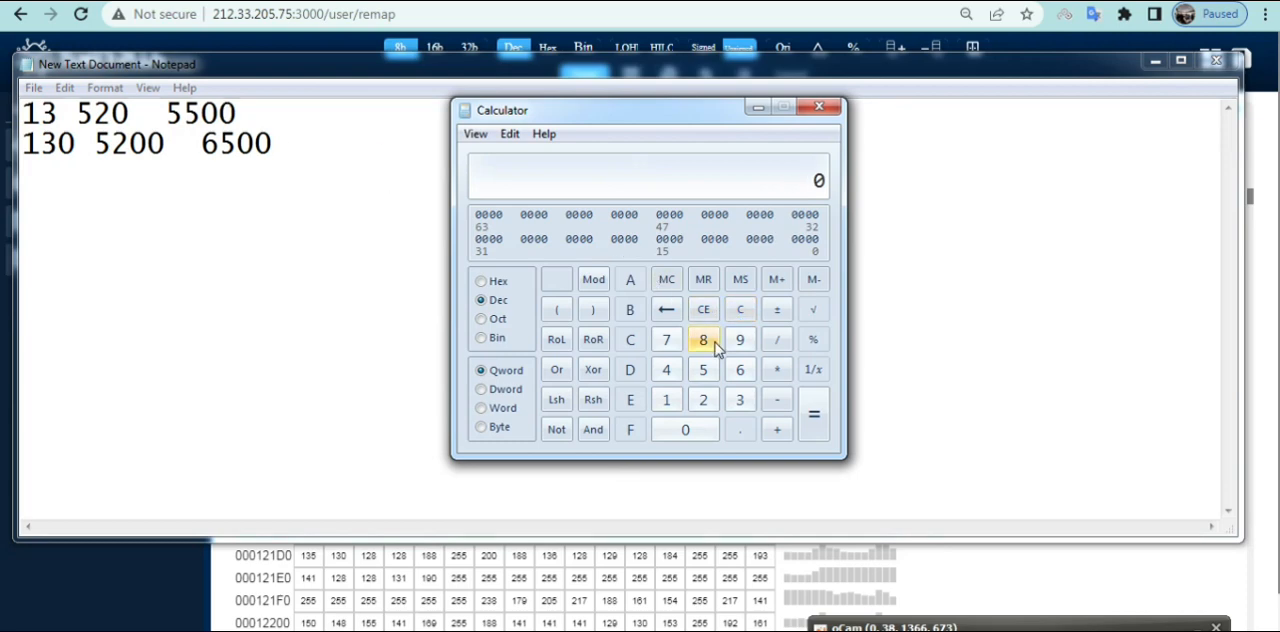
text(5500)
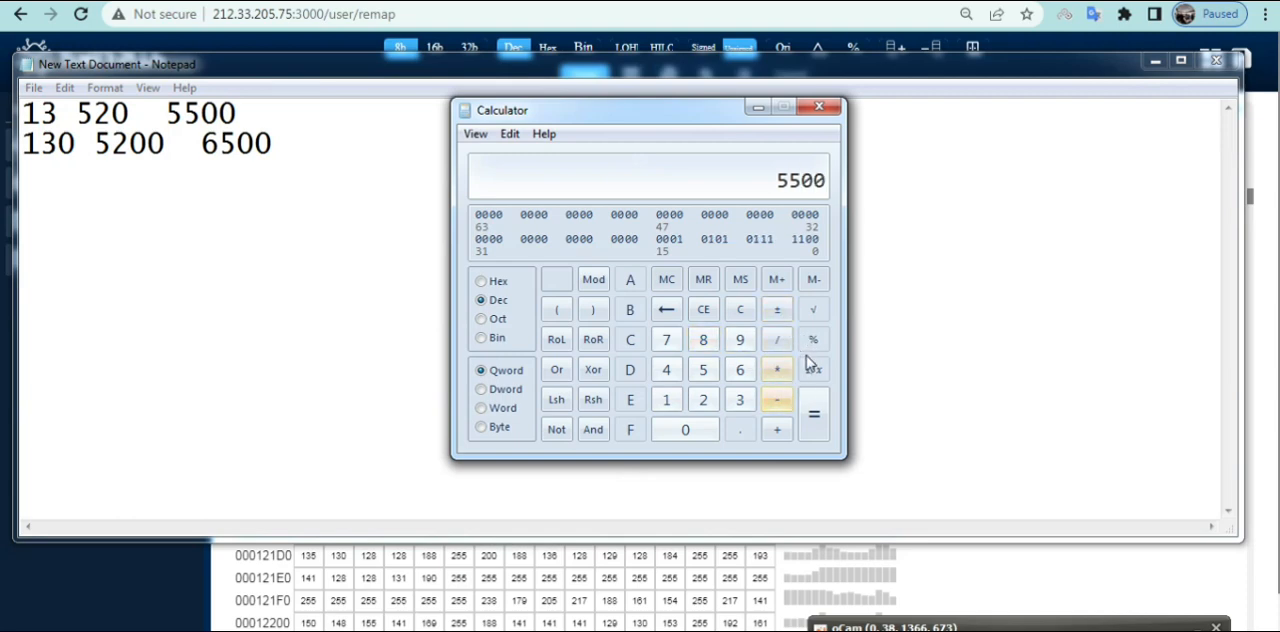
click(778, 311)
text(40)
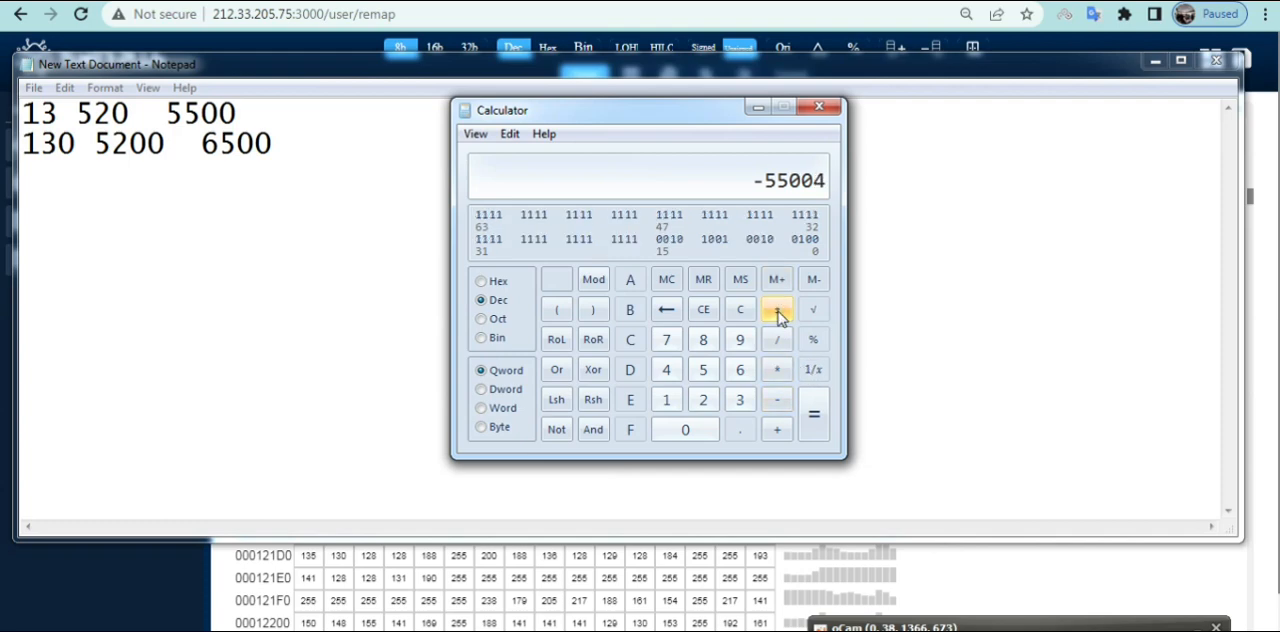
click(813, 413)
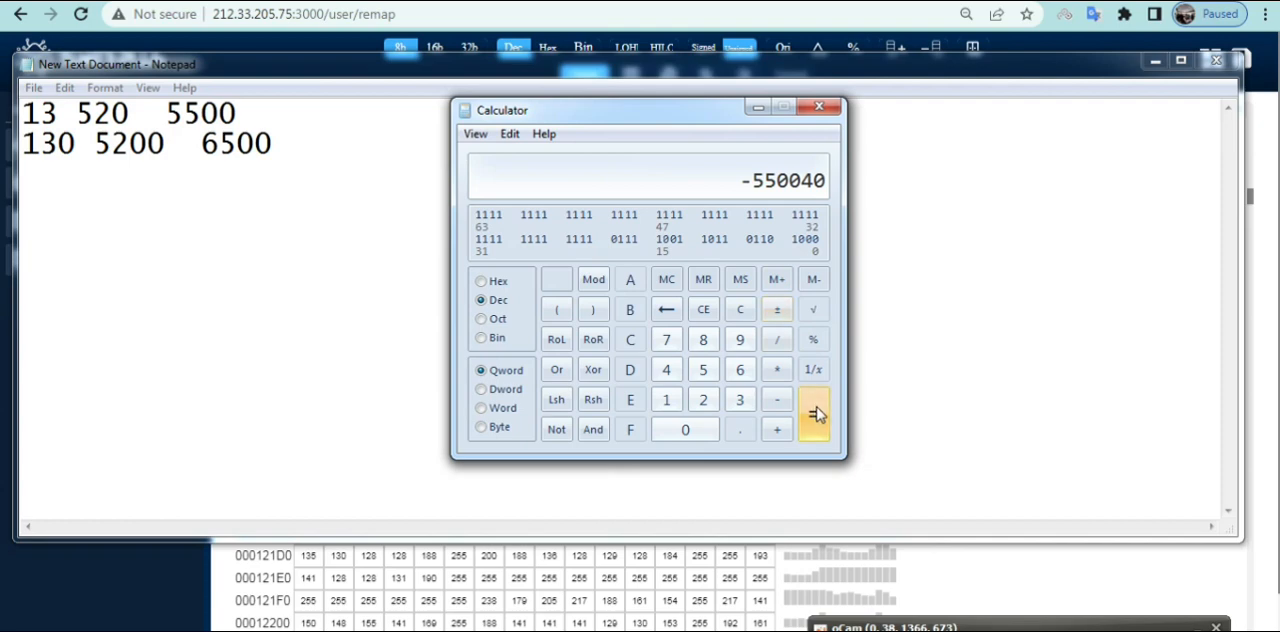
click(744, 311)
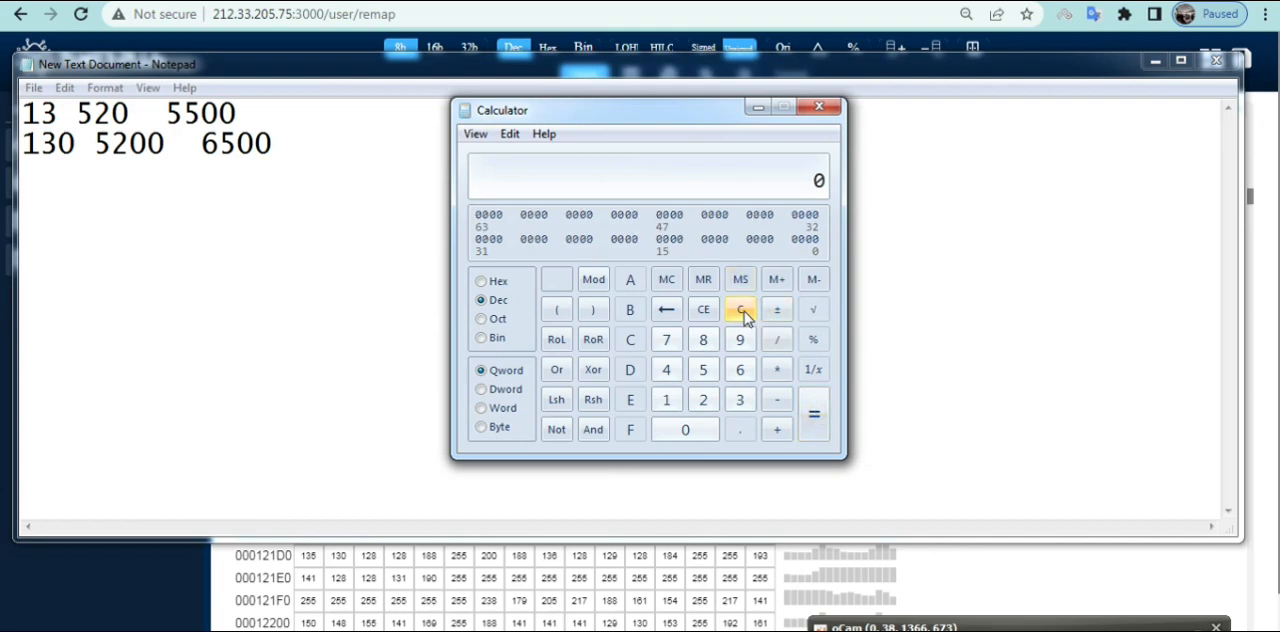
Divide 5500 by 40 in Calculator
text(5500)
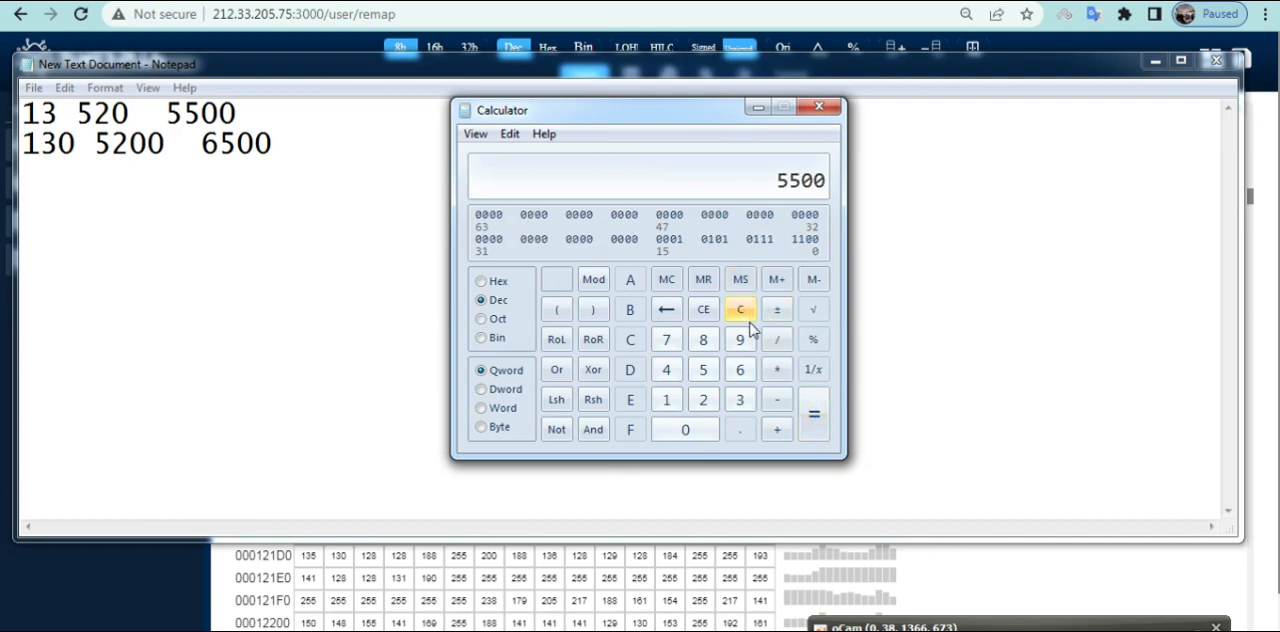
click(778, 401)
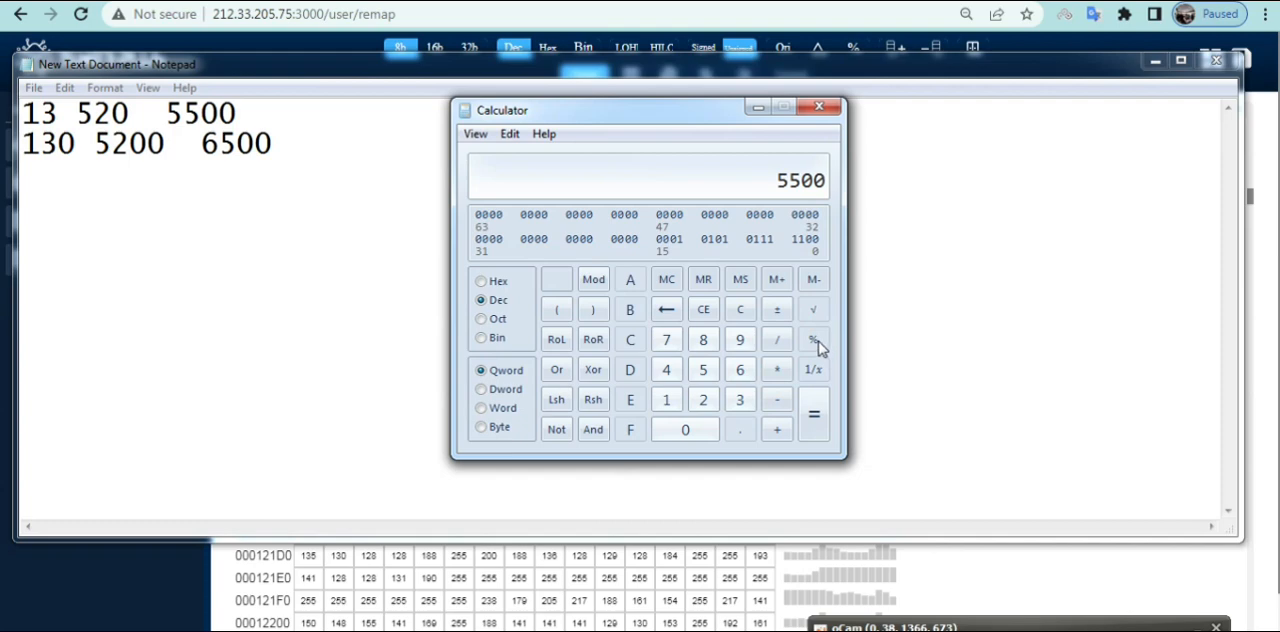
click(771, 341)
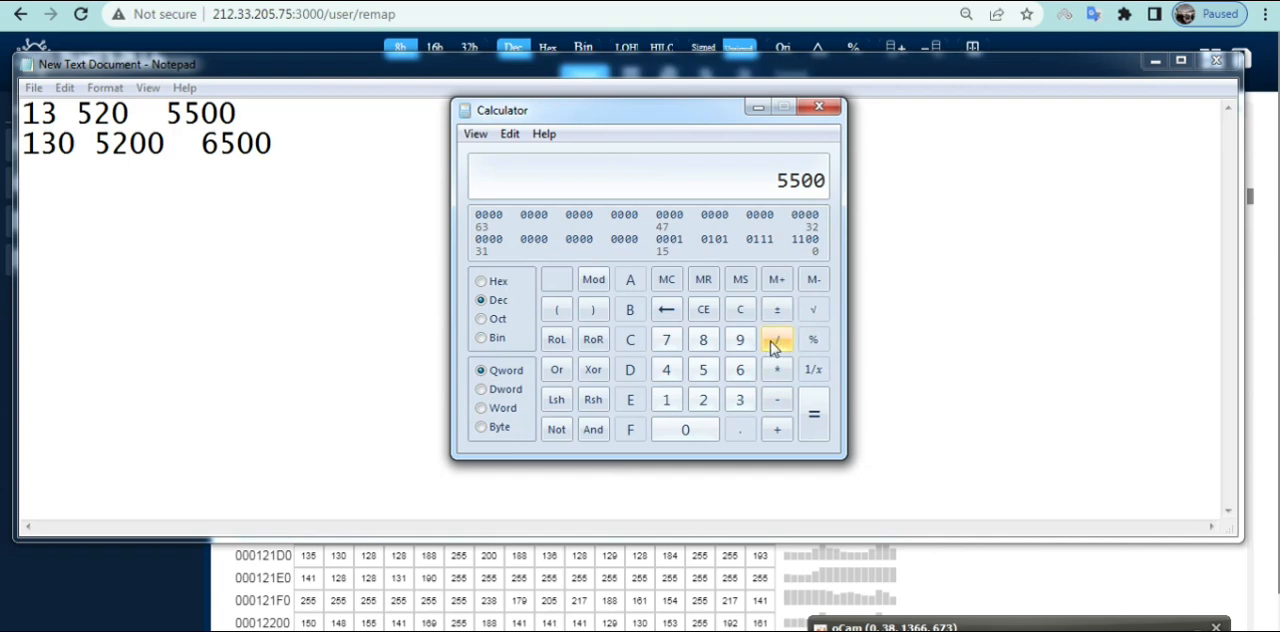
text(40)
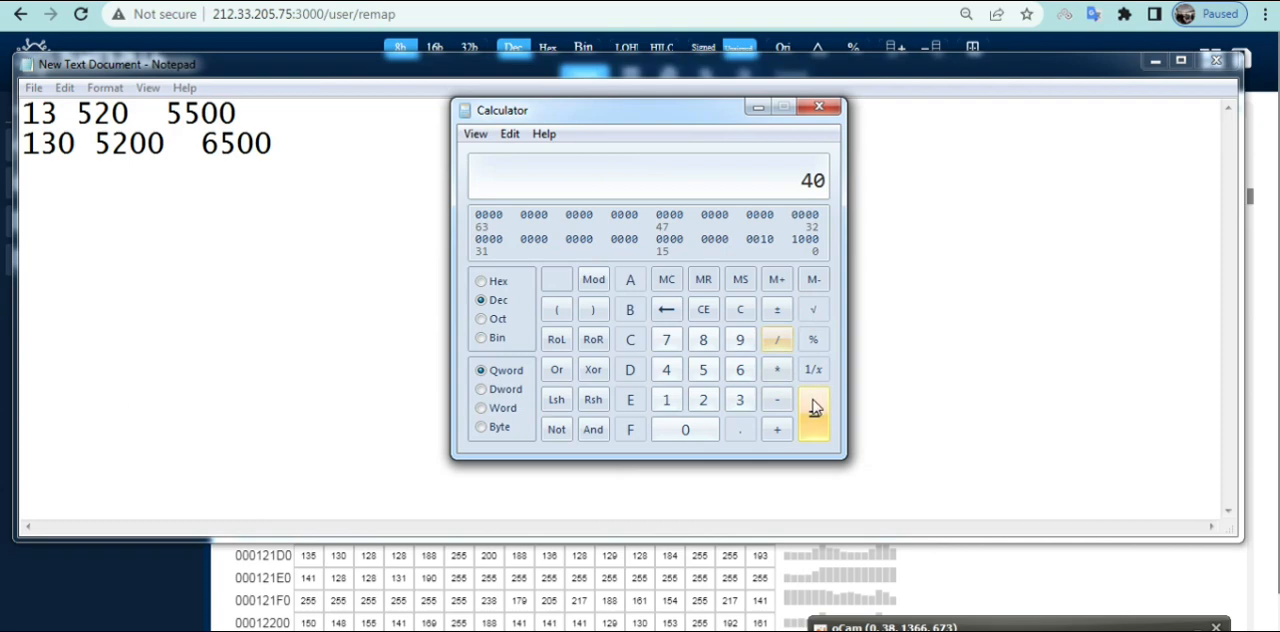
click(810, 408)
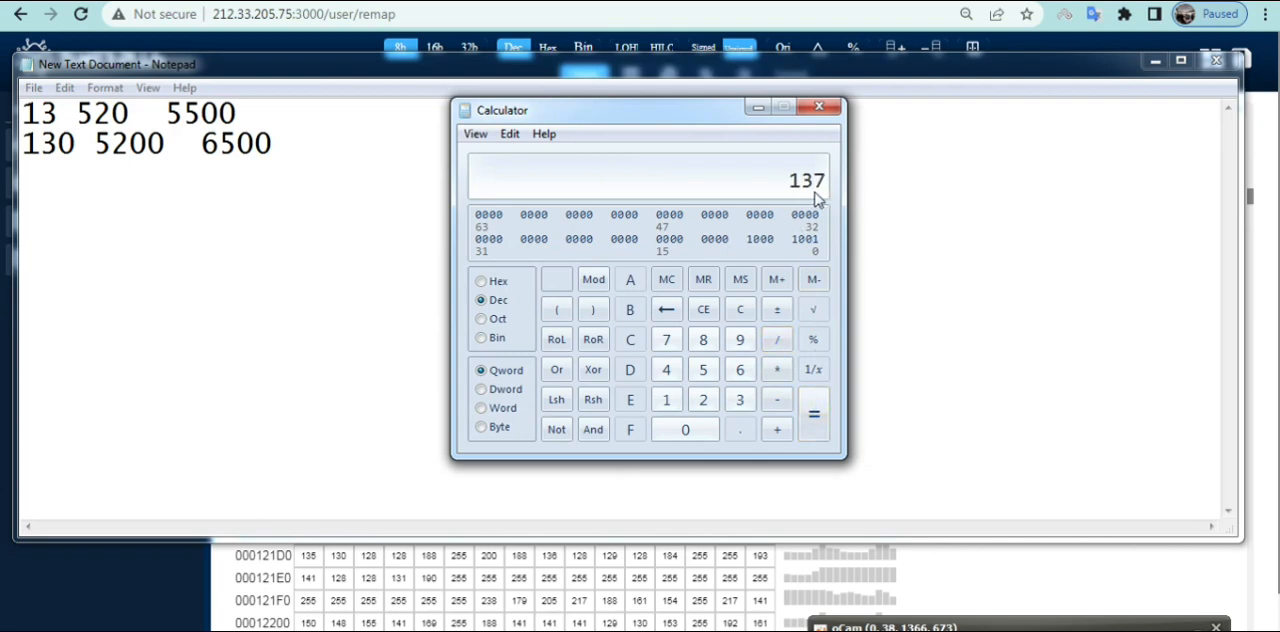
Switch to Notepad, note 137 after 5500 on the first line, and place the cursor after 6500
click(244, 118)
text(13)
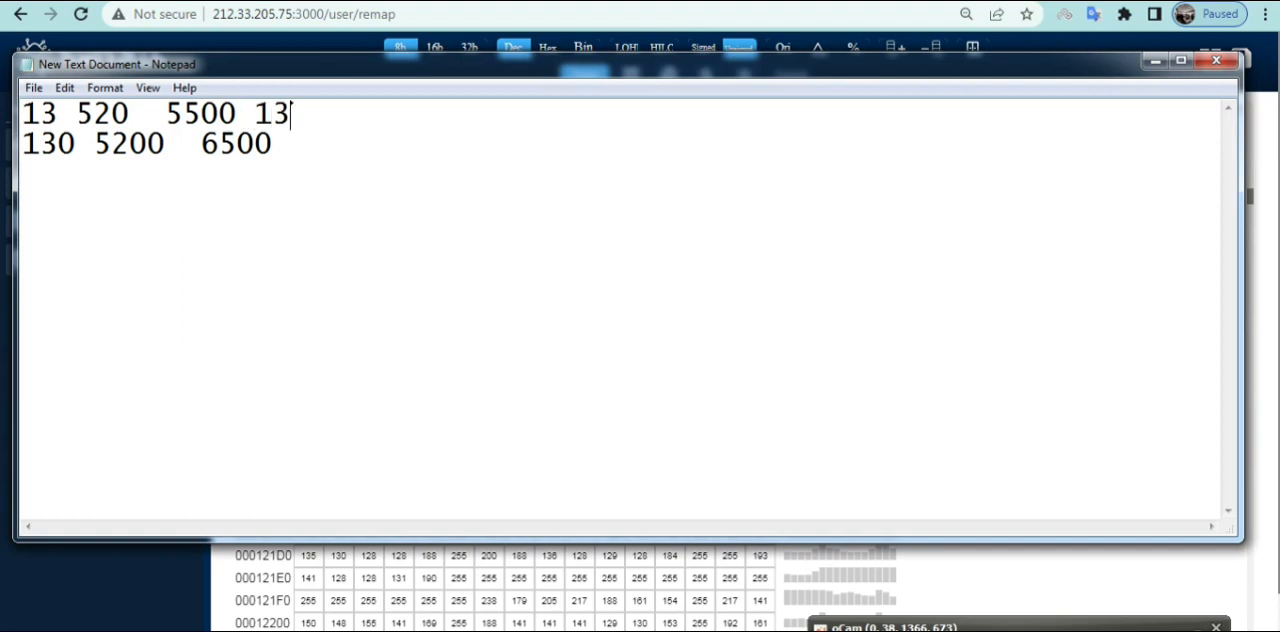
text(7)
click(284, 153)
Switch to Calculator, divide 6500 by 40, and minimize it
key(alt+Tab)
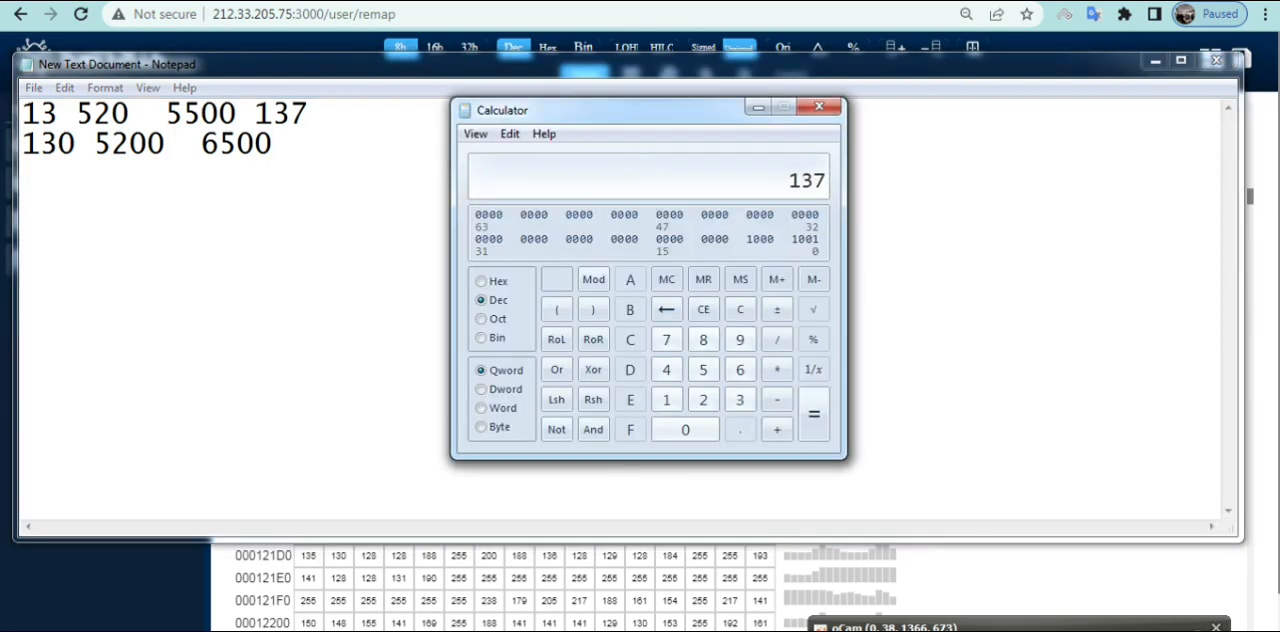
click(740, 310)
text(6500)
click(780, 342)
text(40)
click(815, 415)
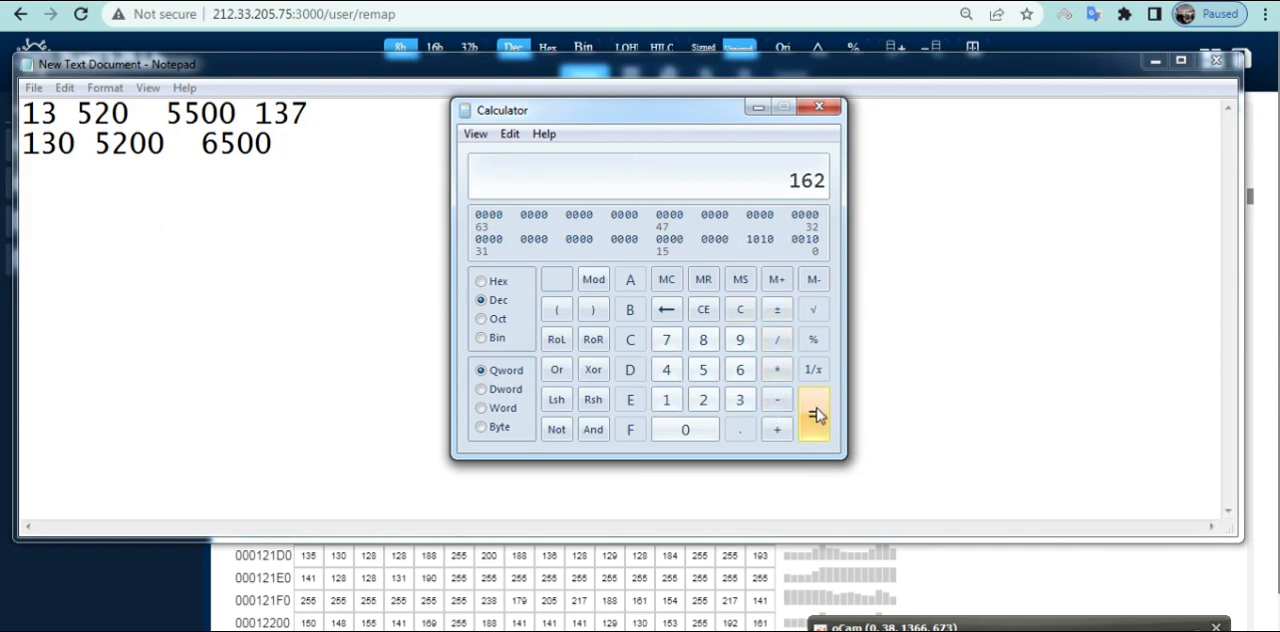
click(759, 112)
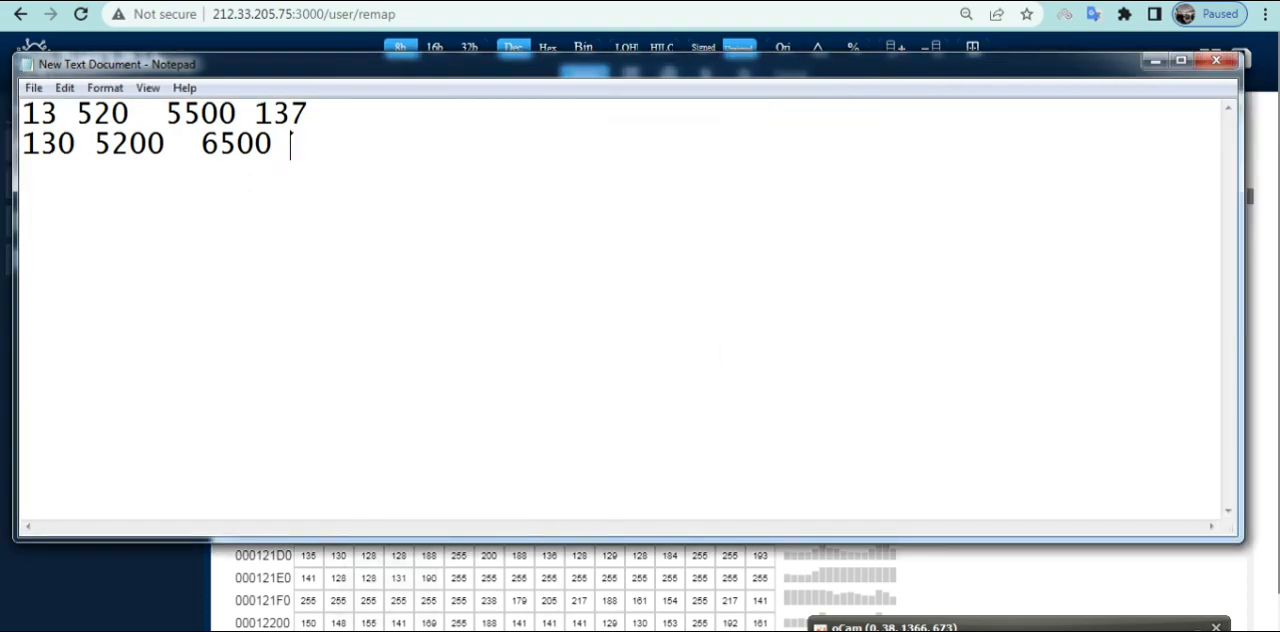
Note 162 after 6500 on the second line and minimize Notepad
text(162)
click(1155, 61)
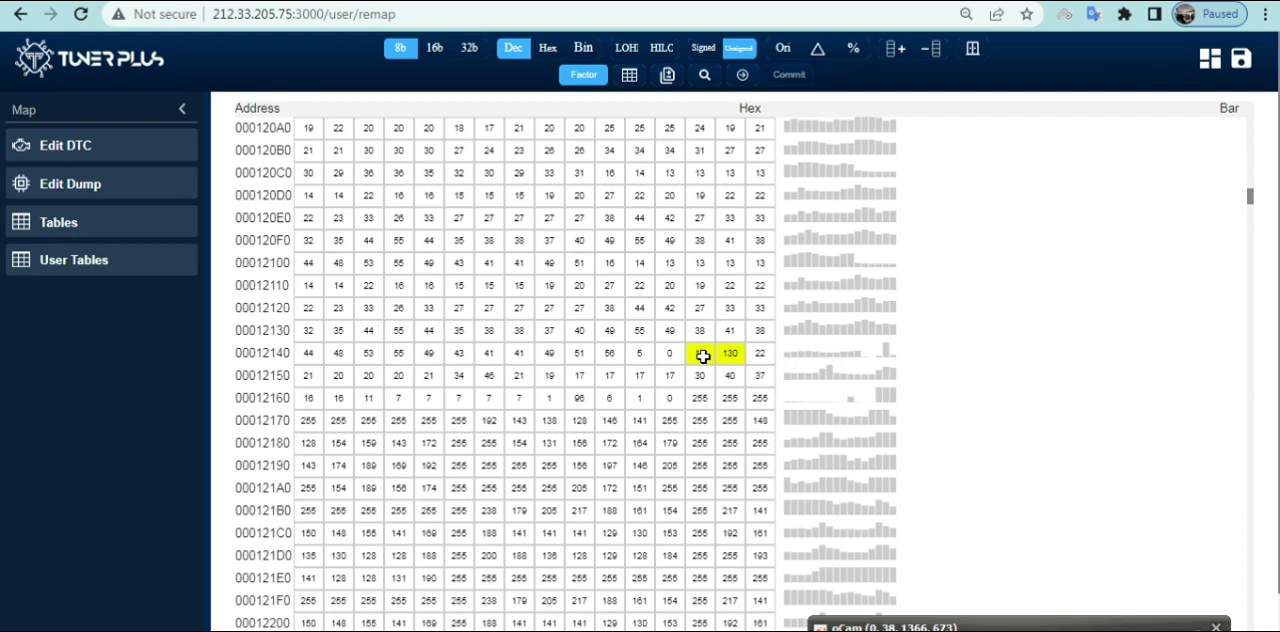
right_click(704, 358)
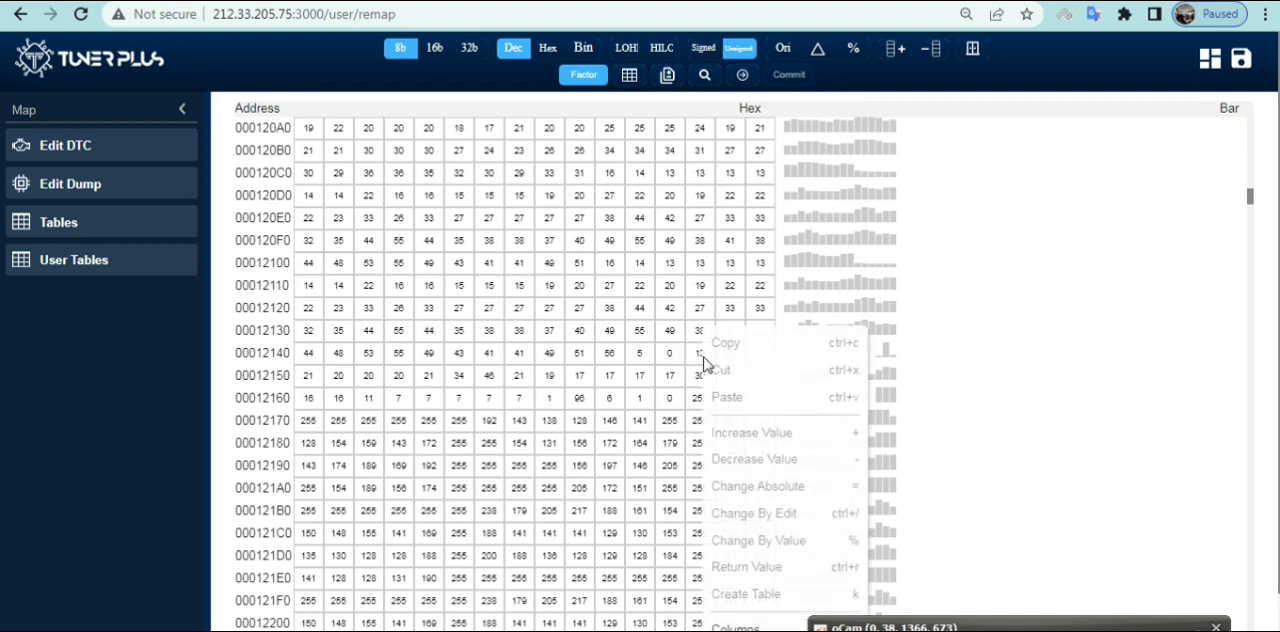
click(672, 355)
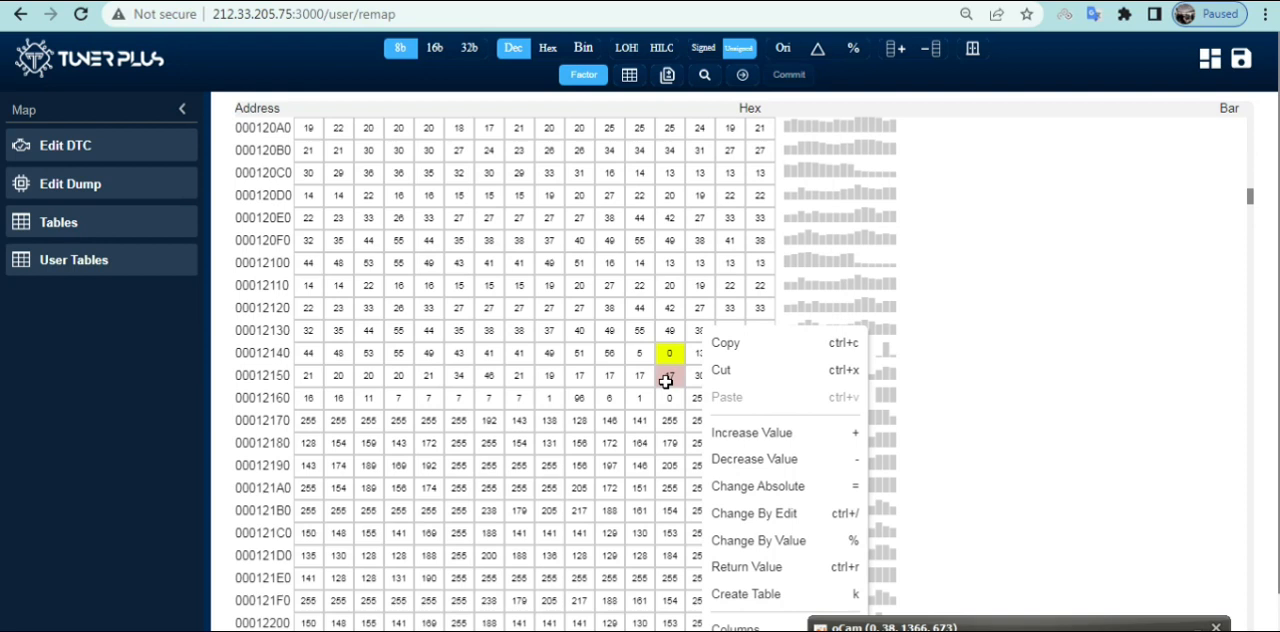
click(817, 284)
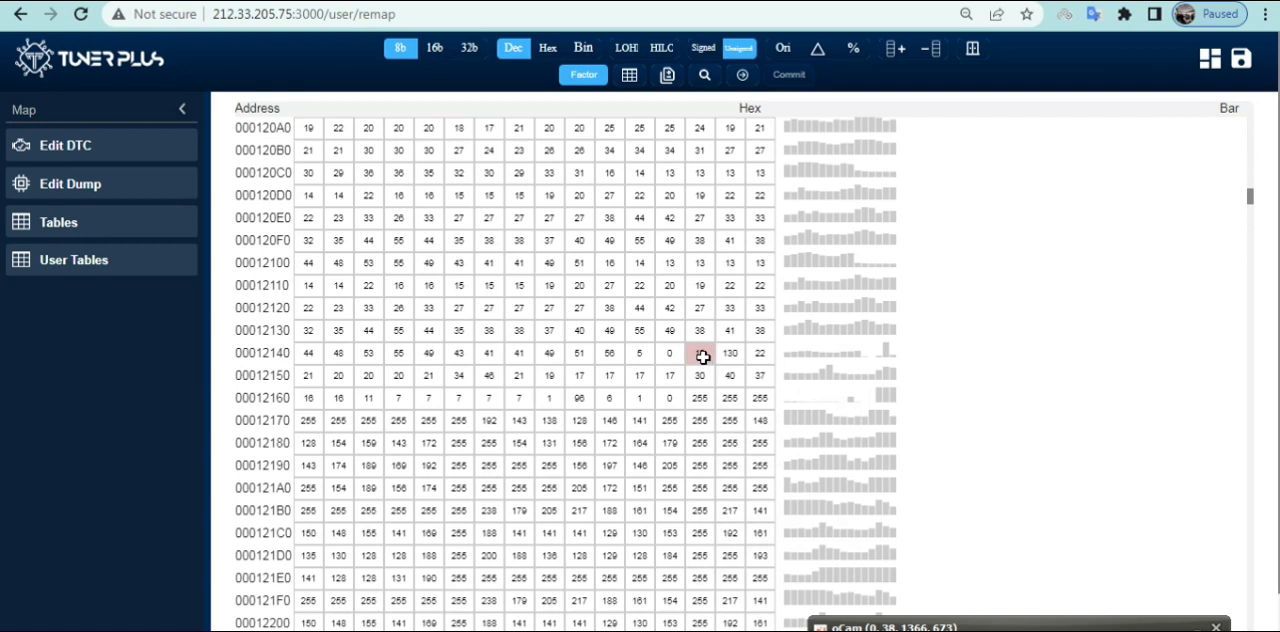
Change the cell holding 13 in row 00012140 to the absolute value 162, and check it against the Notepad notes
click(703, 357)
right_click(703, 357)
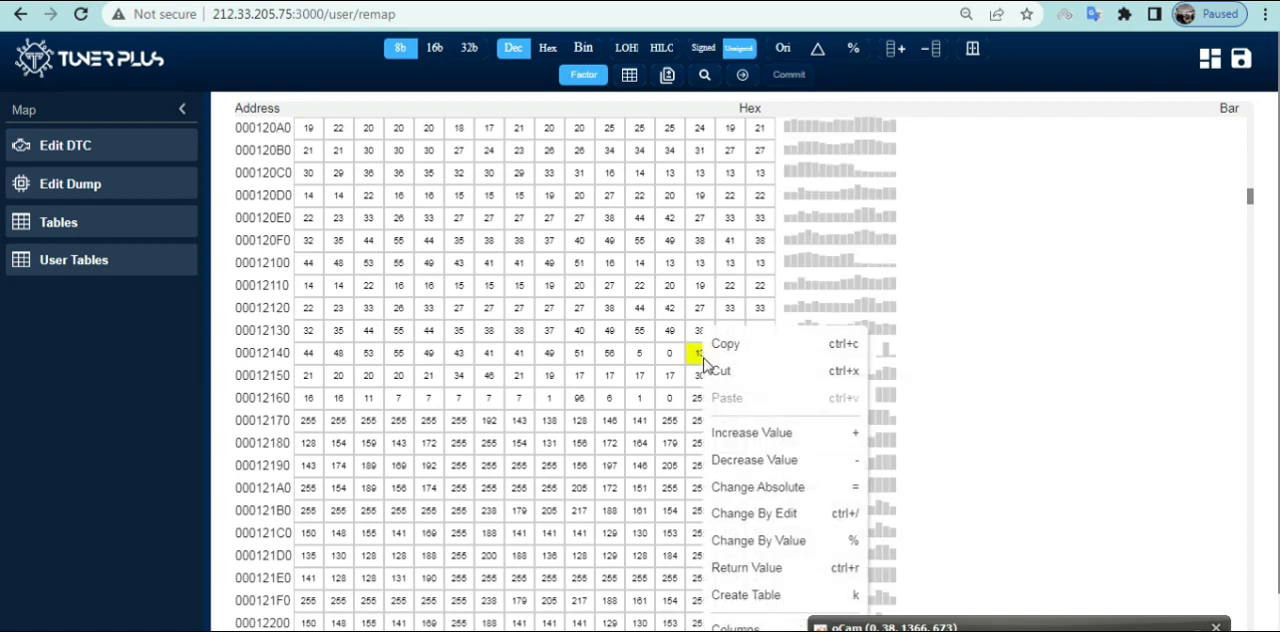
click(805, 486)
text(1)
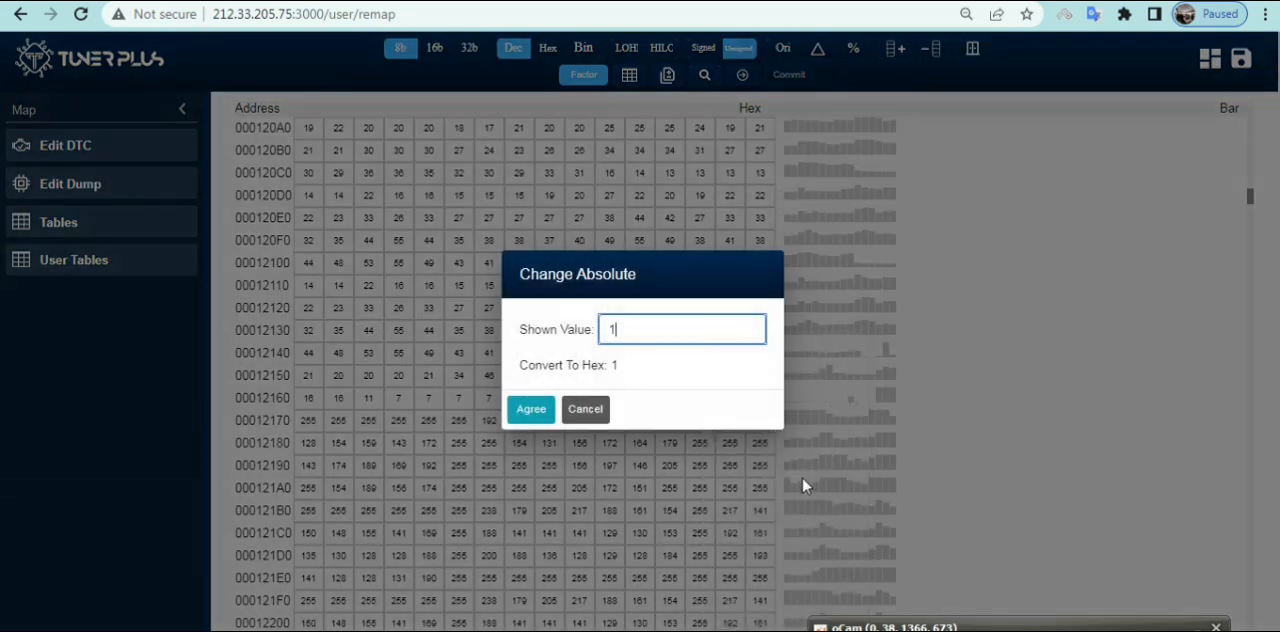
text(62)
click(535, 415)
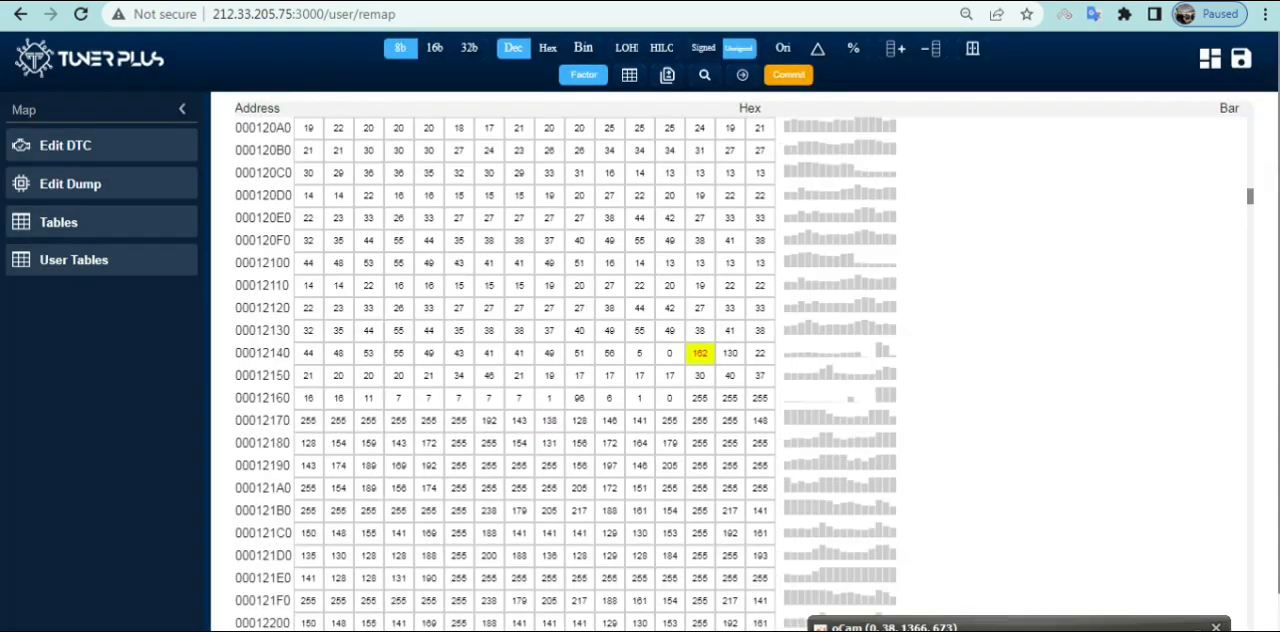
key(alt+Tab)
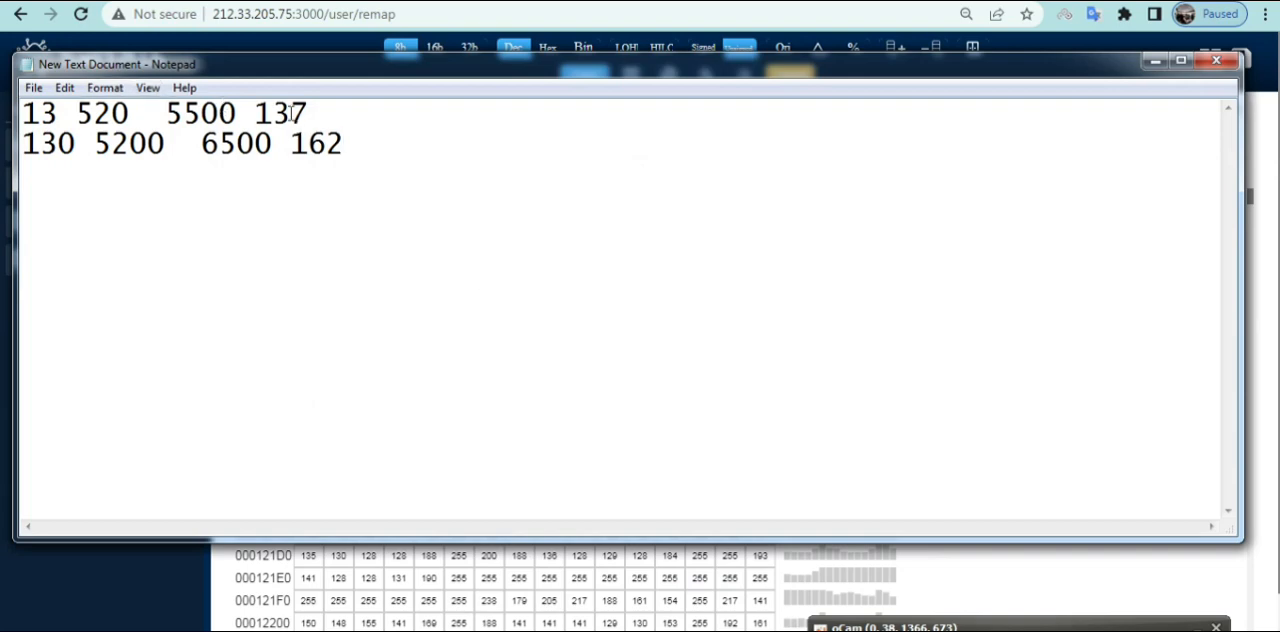
click(1155, 62)
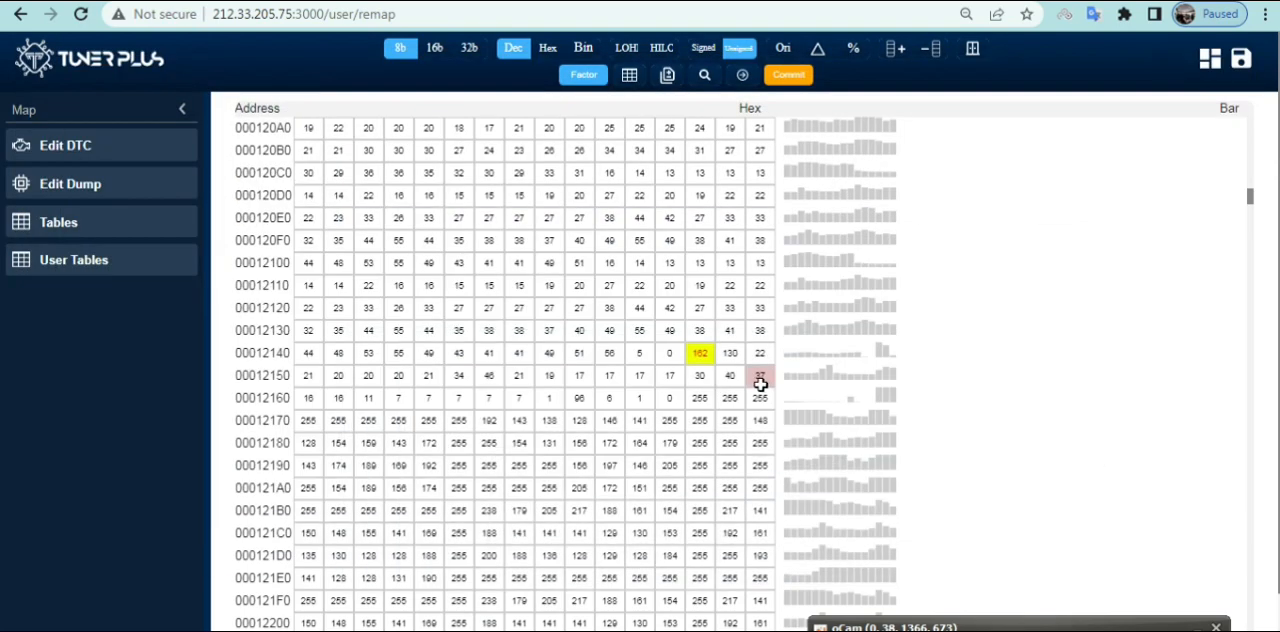
Change the selected cell after the 0 in row 00012140 to the absolute value 137
right_click(700, 356)
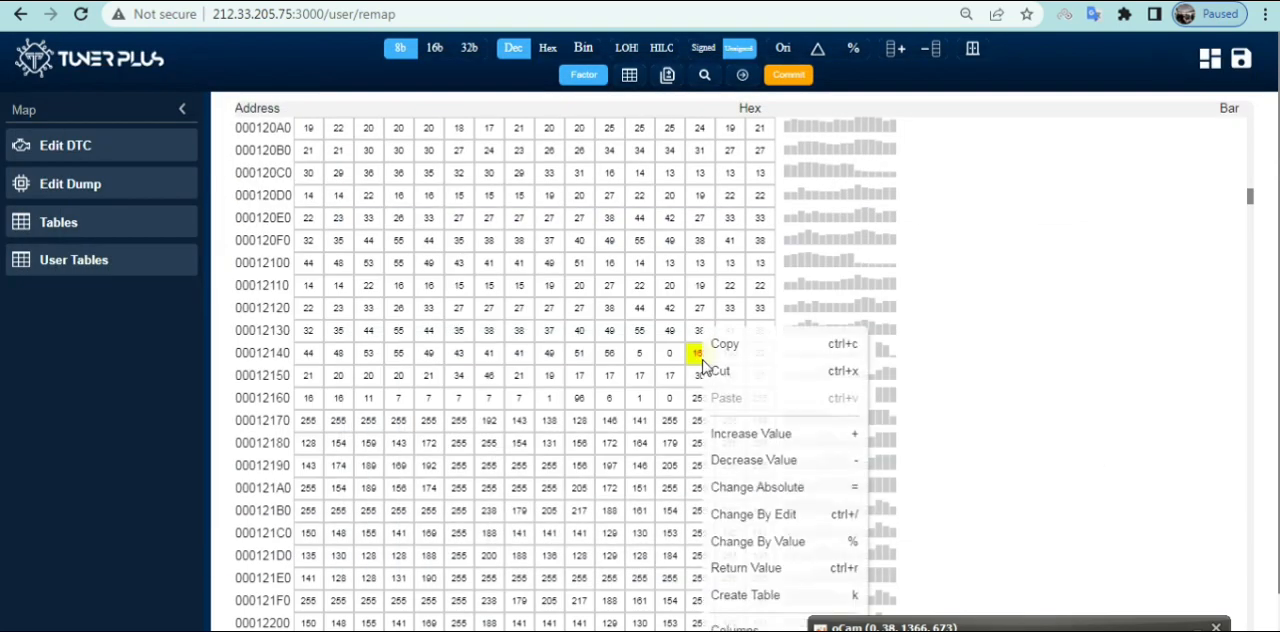
click(762, 487)
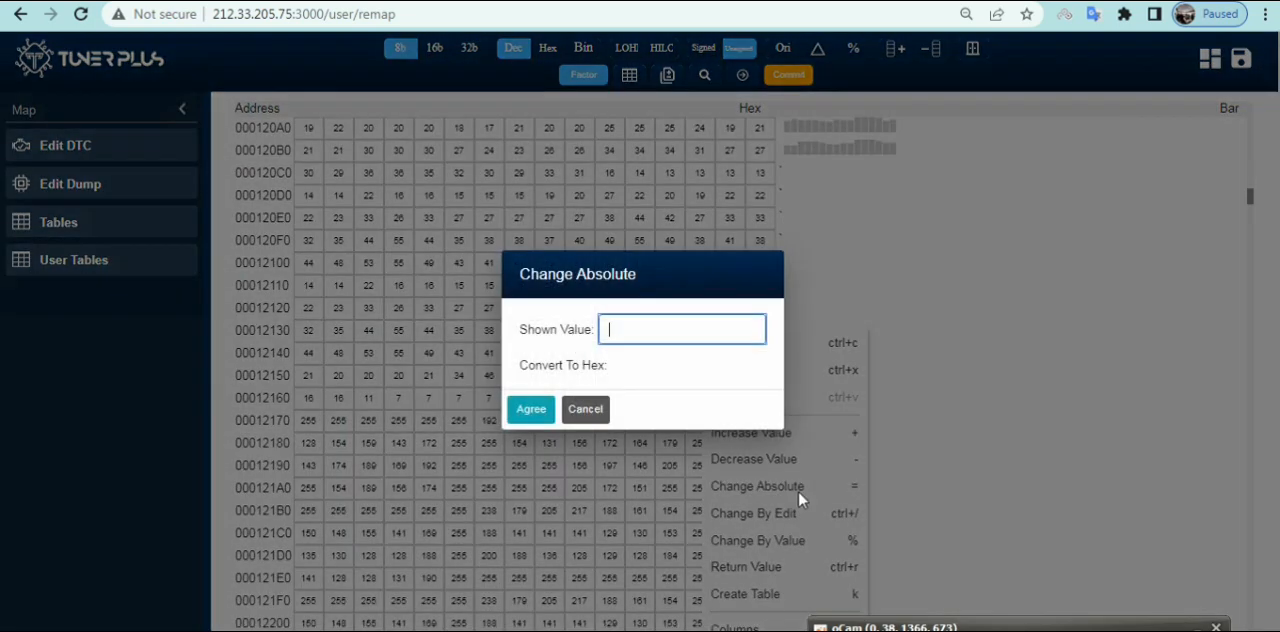
text(137)
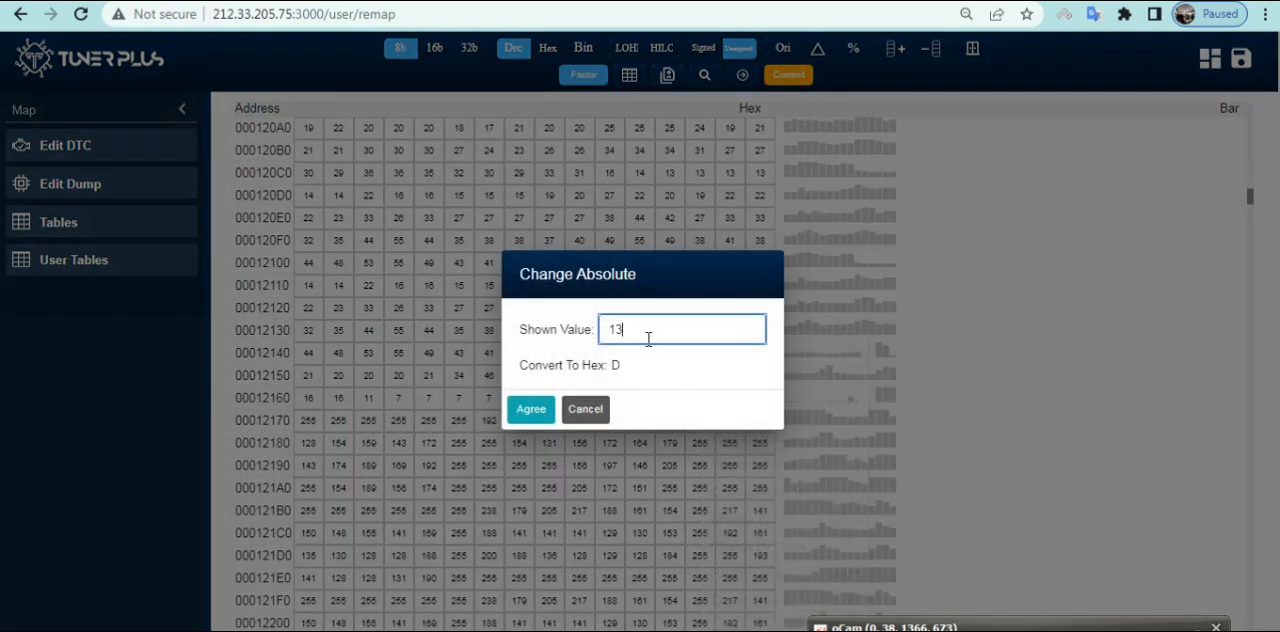
click(531, 418)
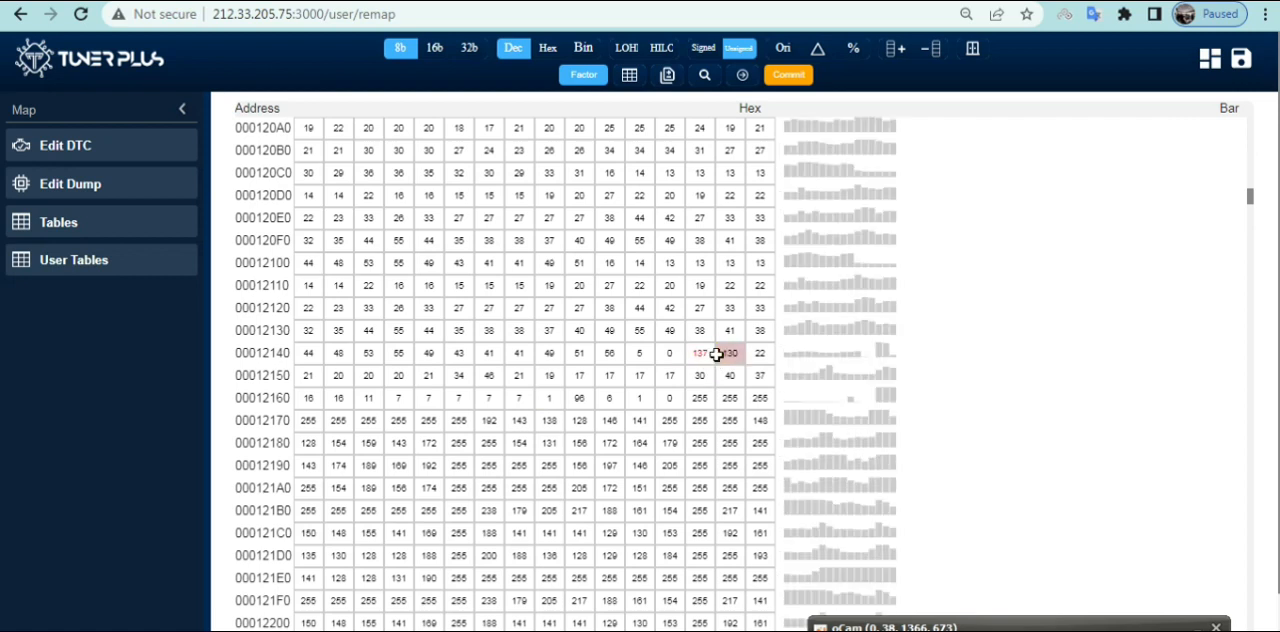
Change the cell holding 130 in row 00012140 to the absolute value 162
click(733, 355)
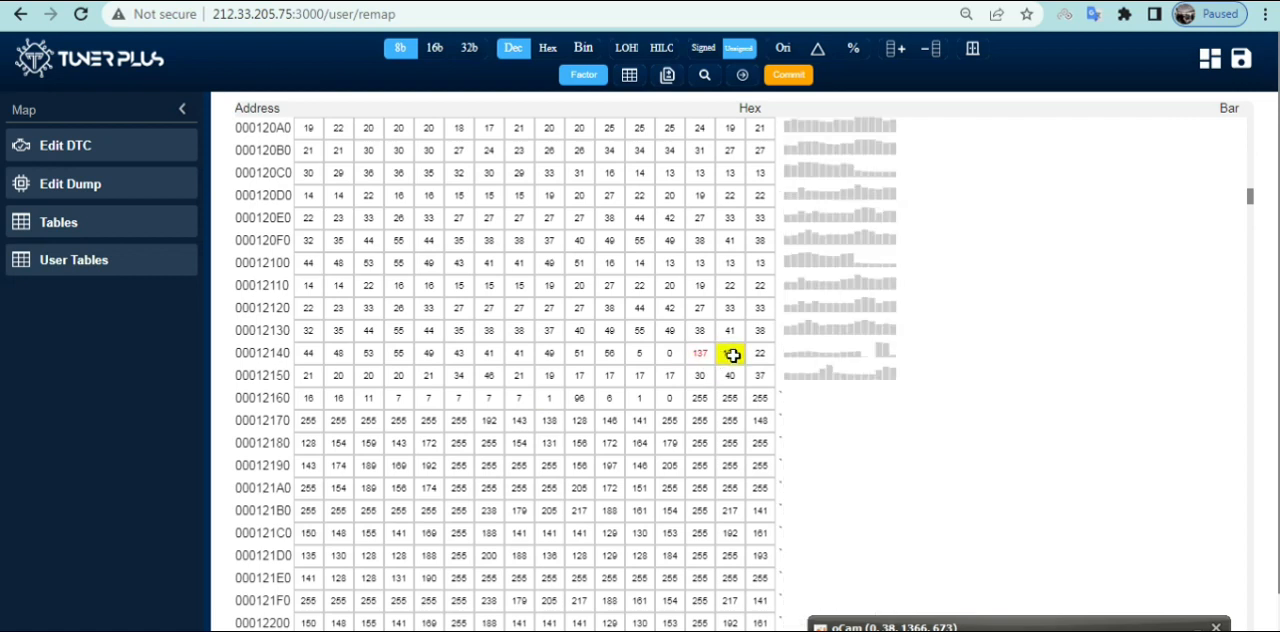
right_click(731, 353)
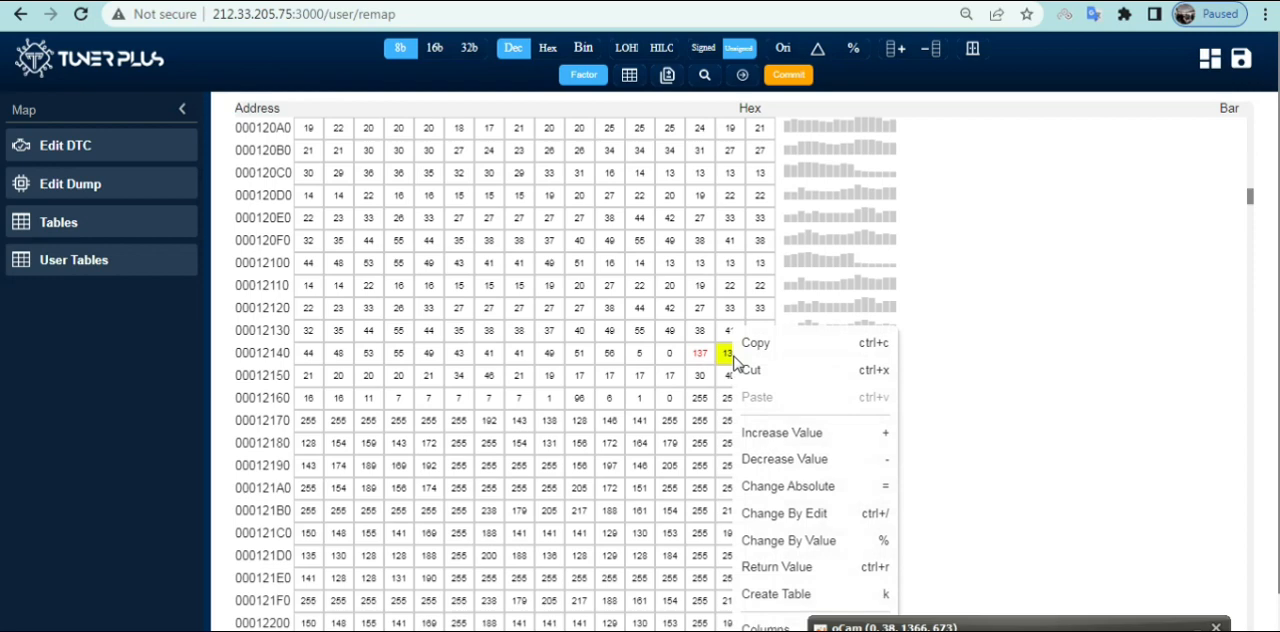
click(795, 488)
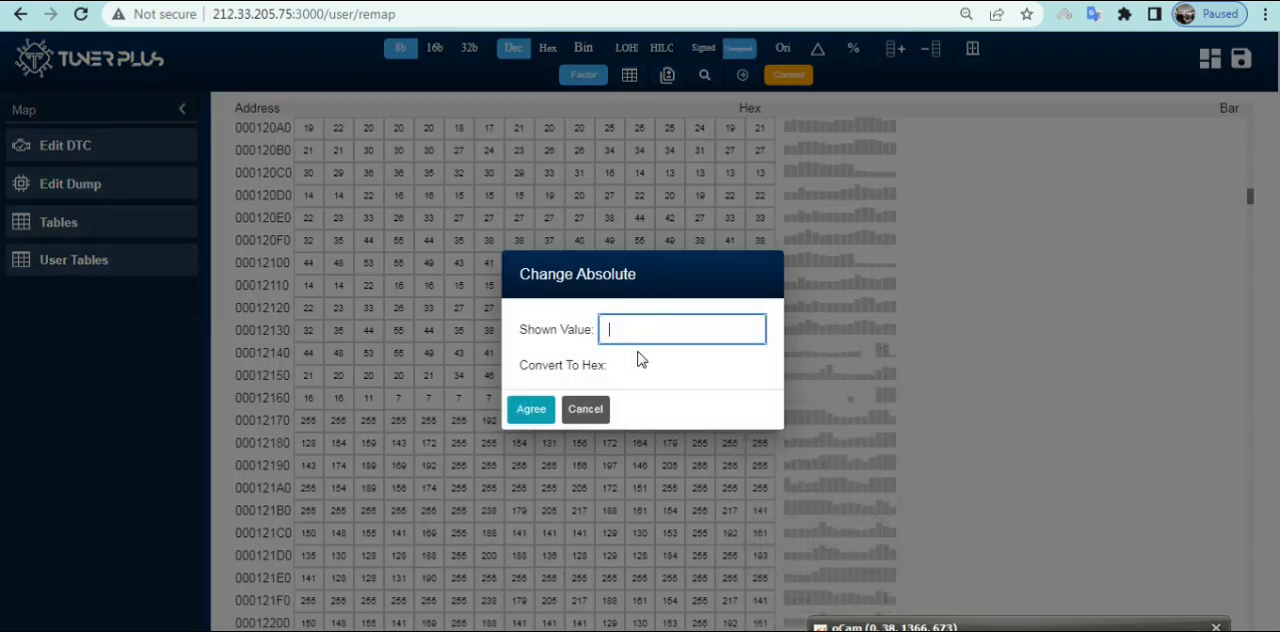
text(162)
click(532, 411)
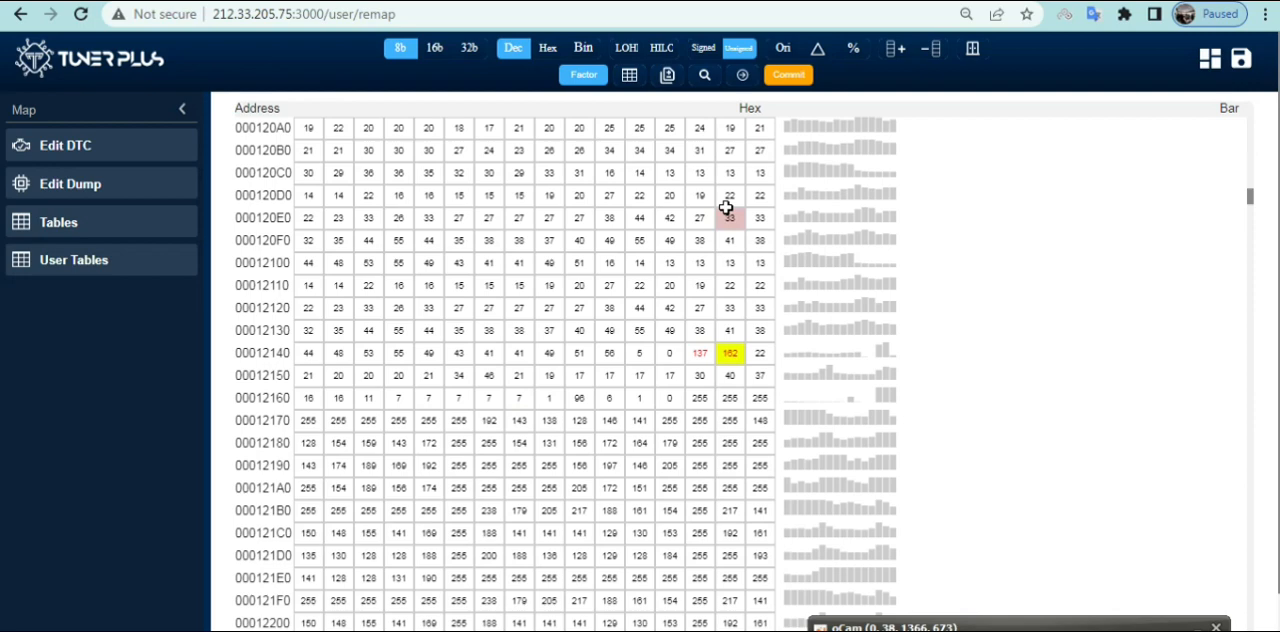
Commit the changed dump values and save the file in the application
click(792, 79)
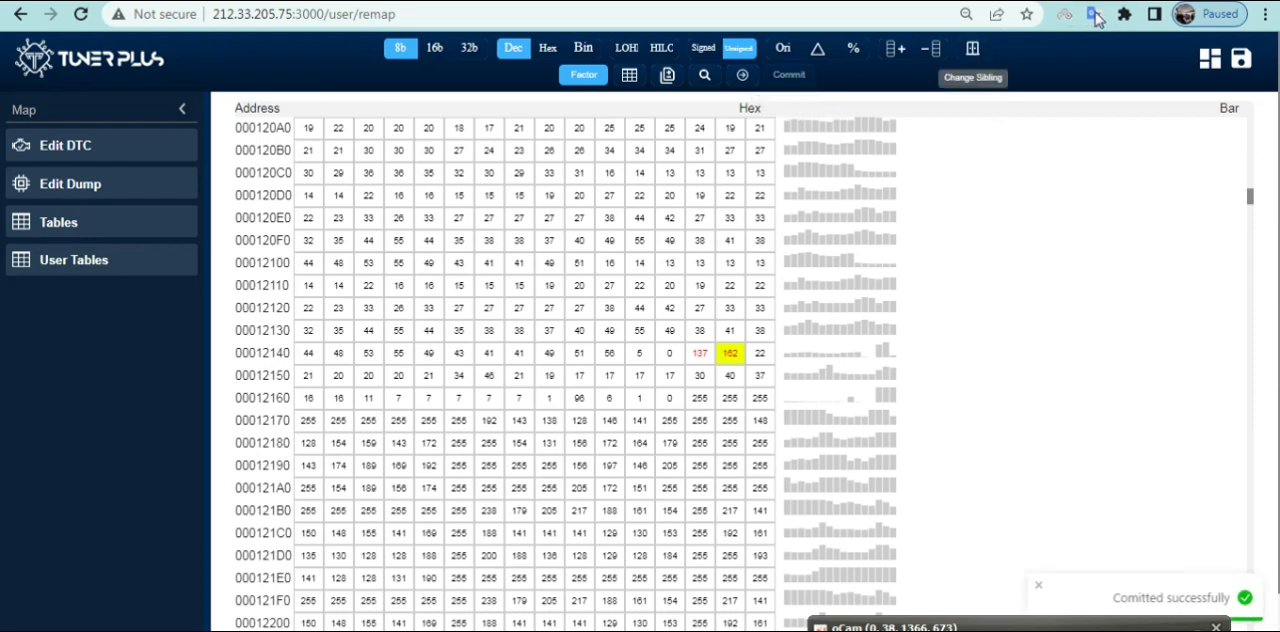
click(1241, 58)
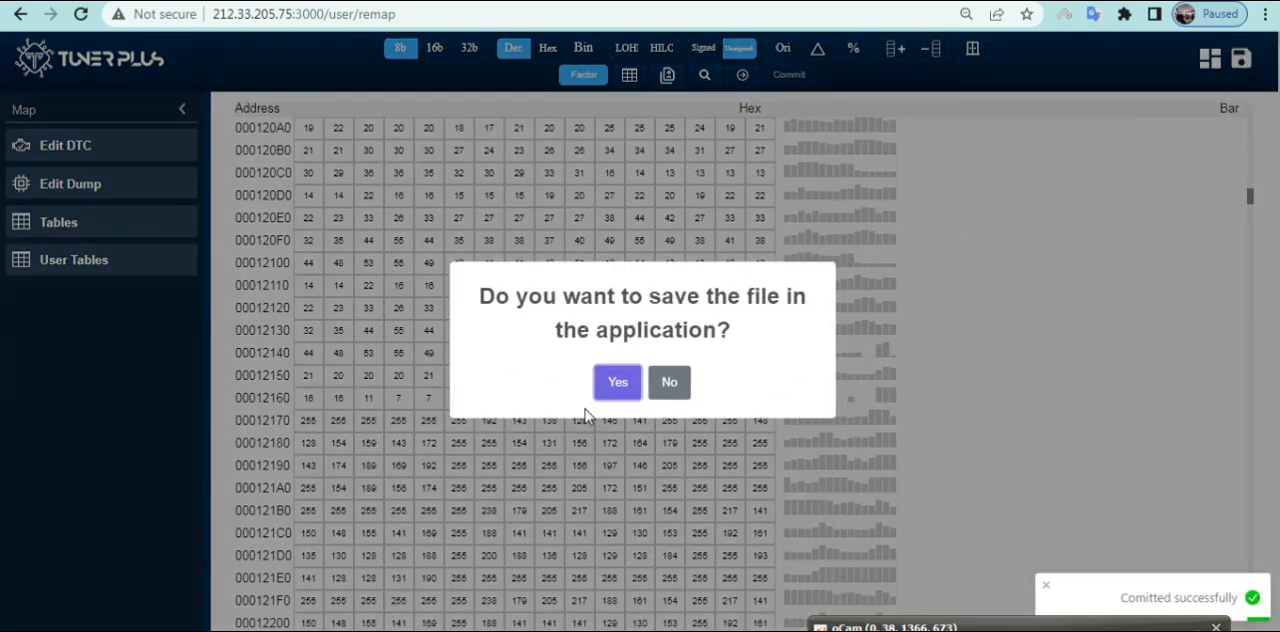
click(608, 393)
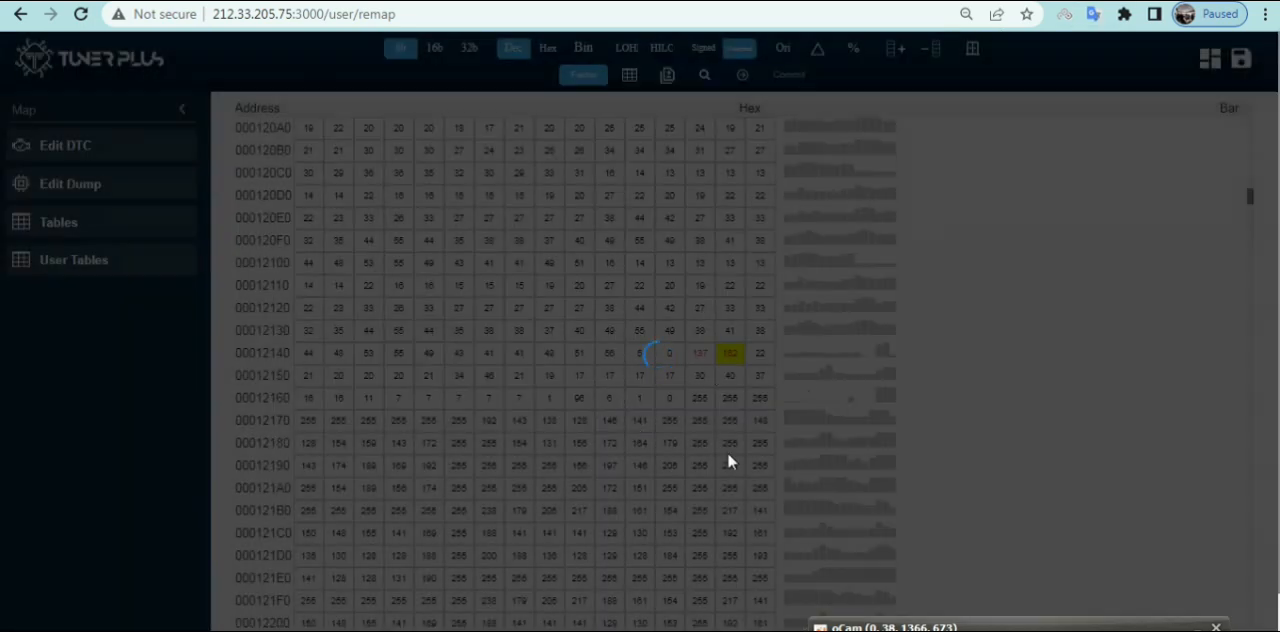